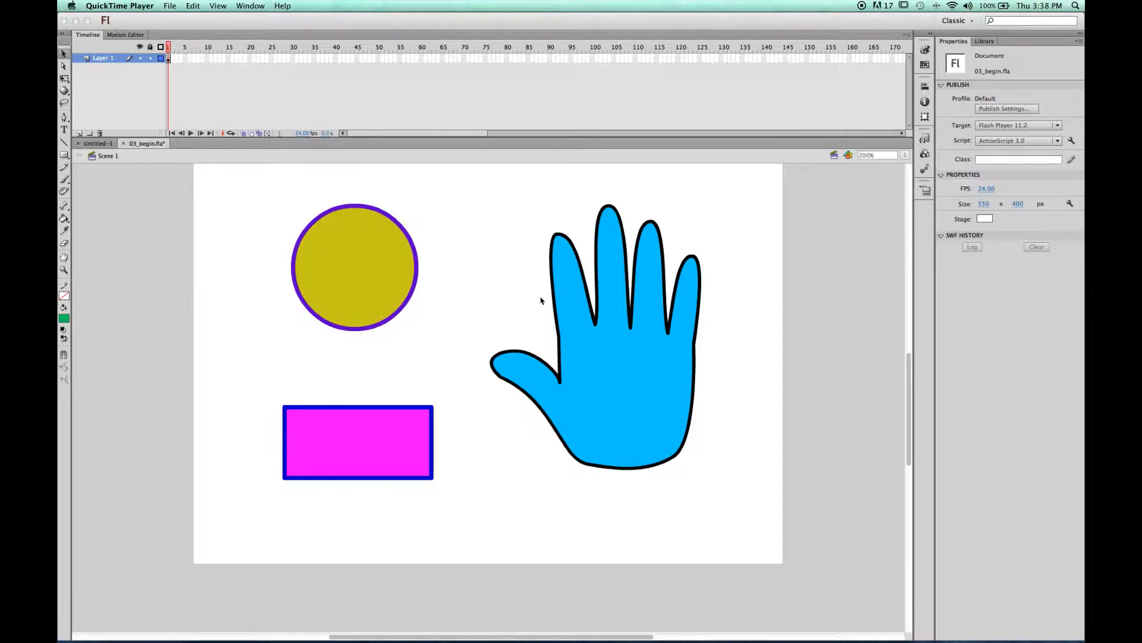
Move the circle's yellow fill out of its purple outline with the Selection tool, and undo the move
click(464, 272)
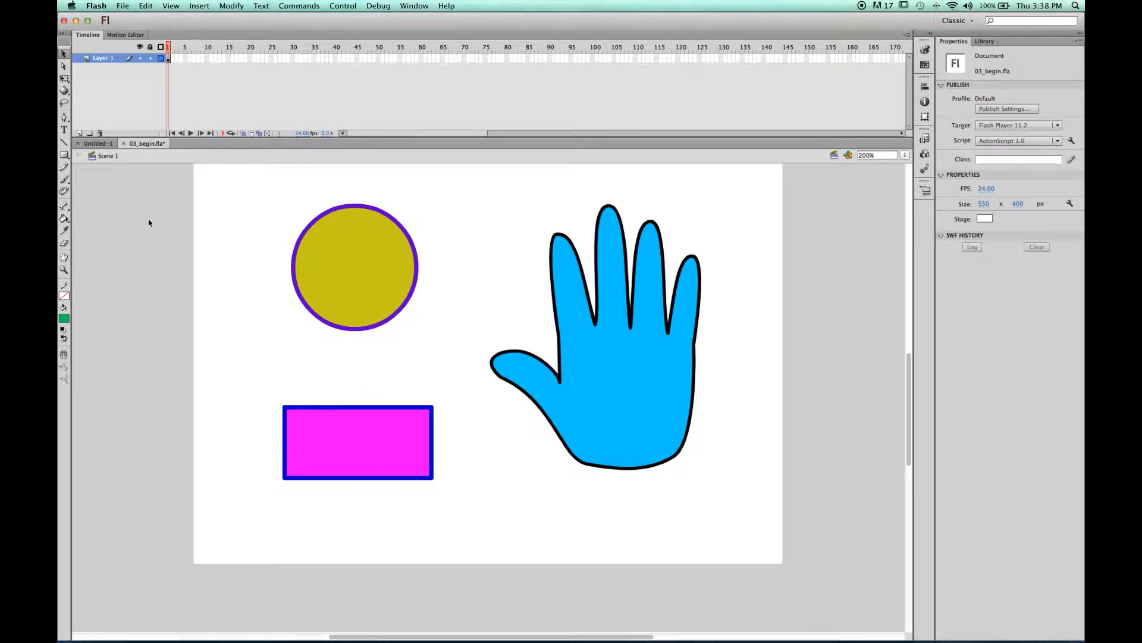
click(64, 54)
scroll(219, 226, up, 2)
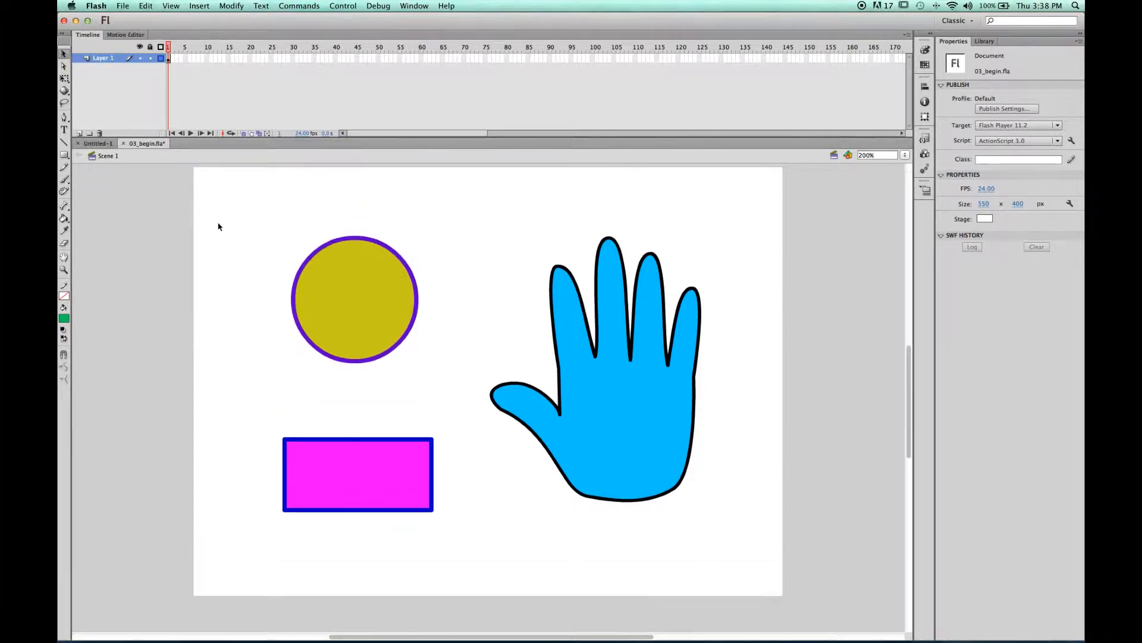
click(347, 307)
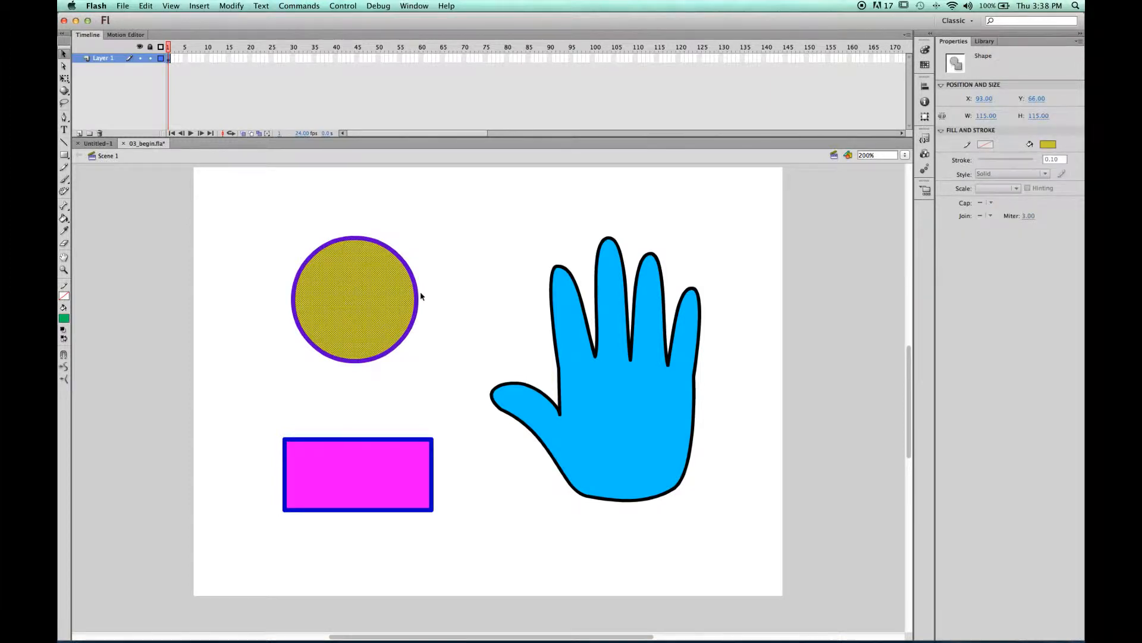
drag(369, 305, 489, 242)
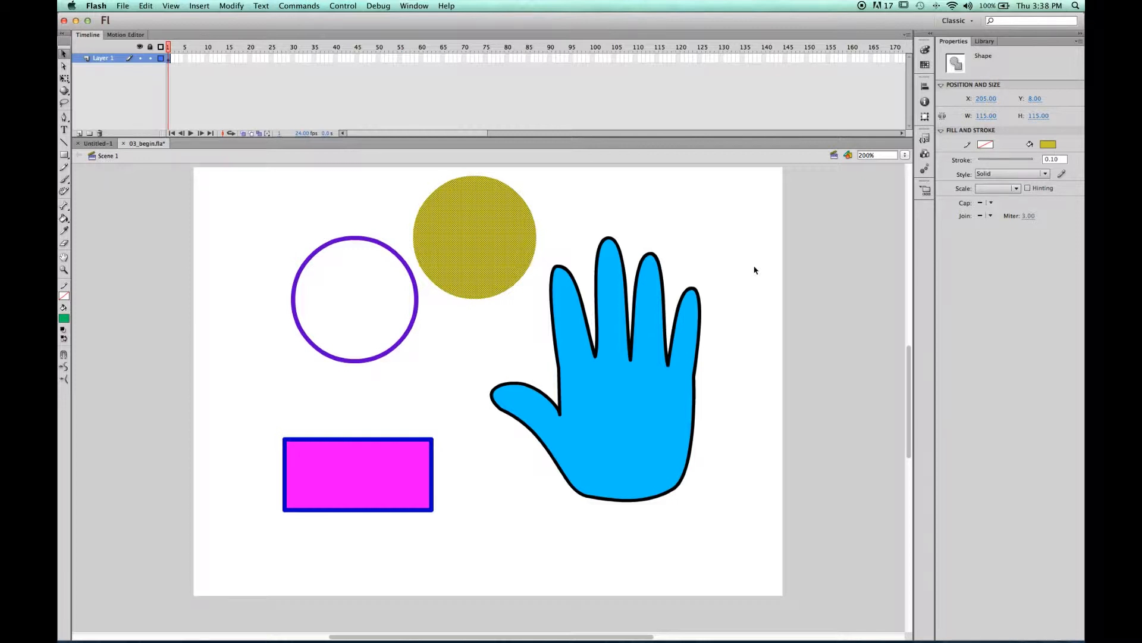
key(super+z)
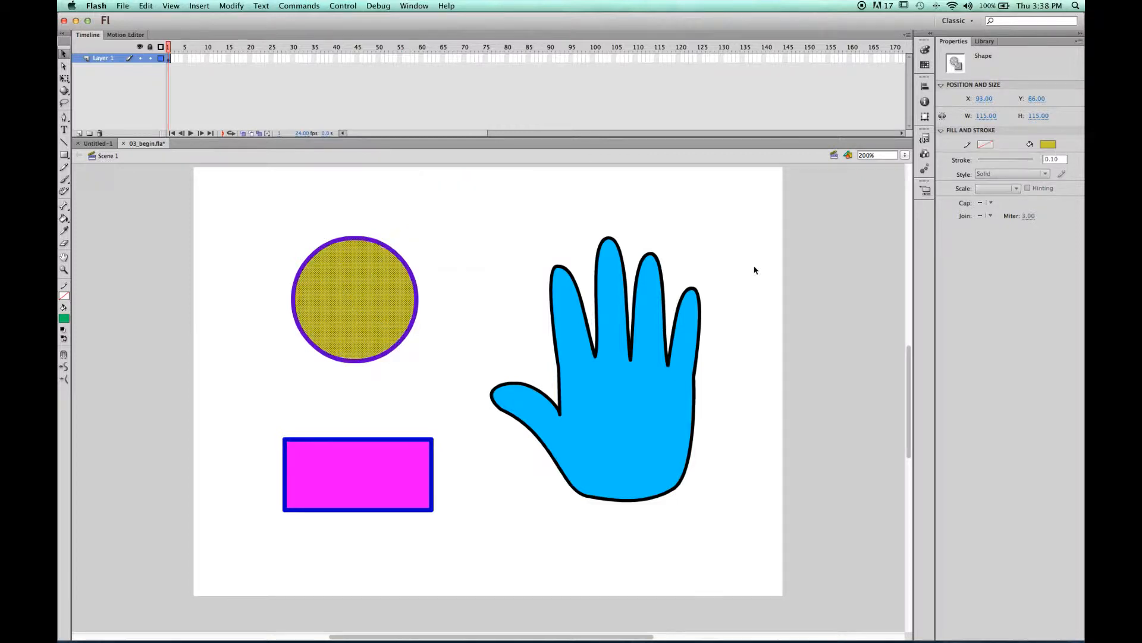
click(407, 215)
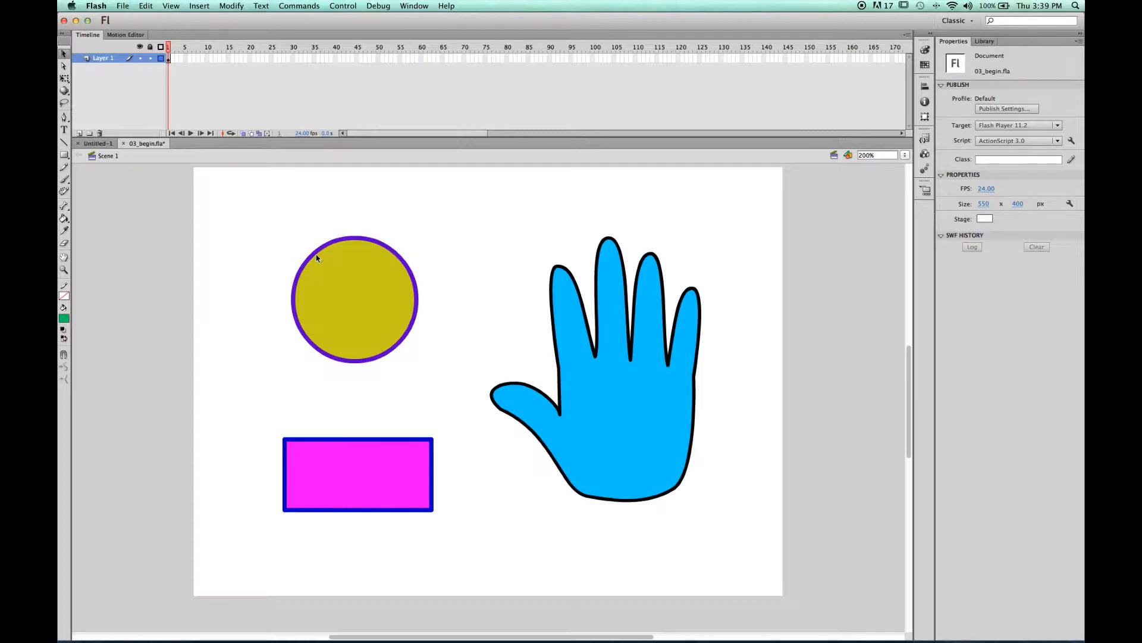
Bend the circle's outline inward with the Selection tool at several places, and undo the distortions
drag(316, 255, 359, 324)
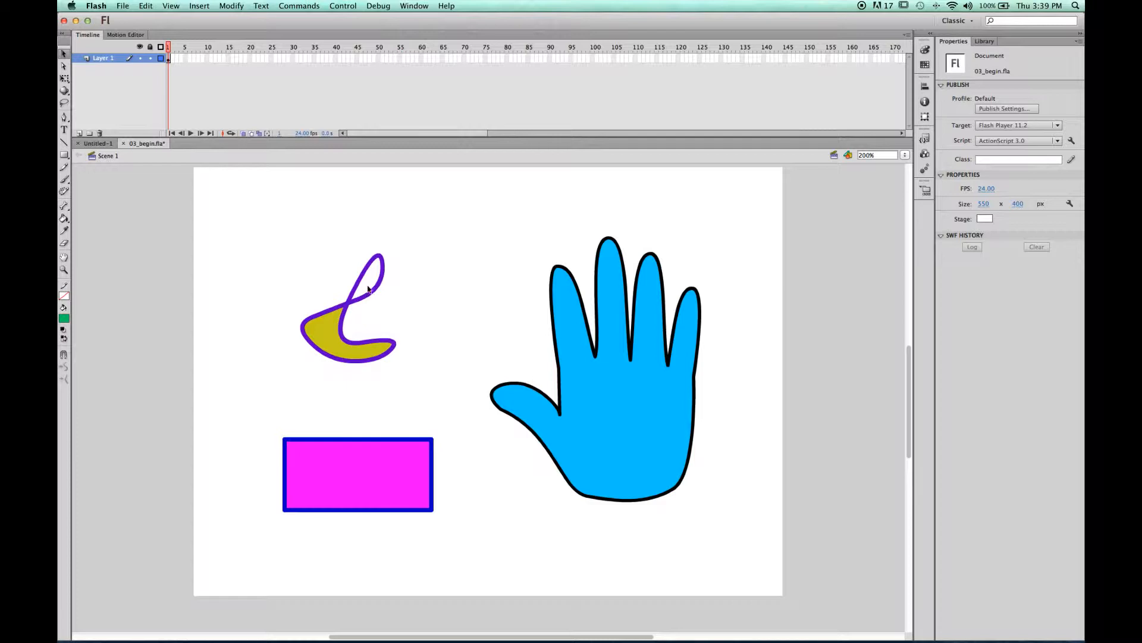
key(super+z)
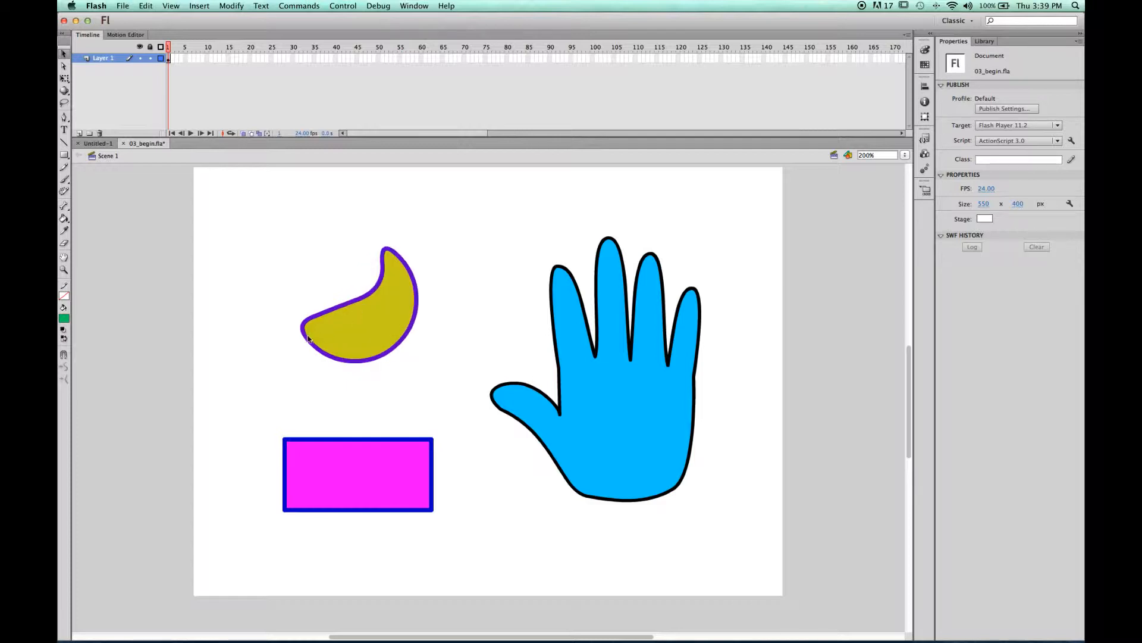
key(super+a)
drag(361, 320, 397, 305)
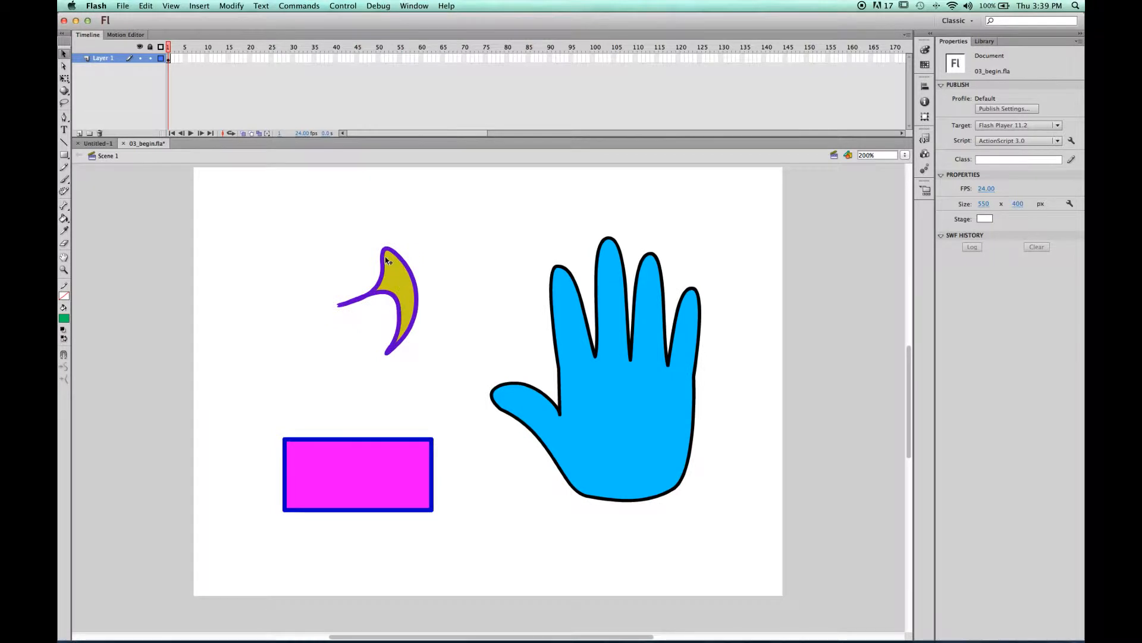
key(super+z)
key(super+z)
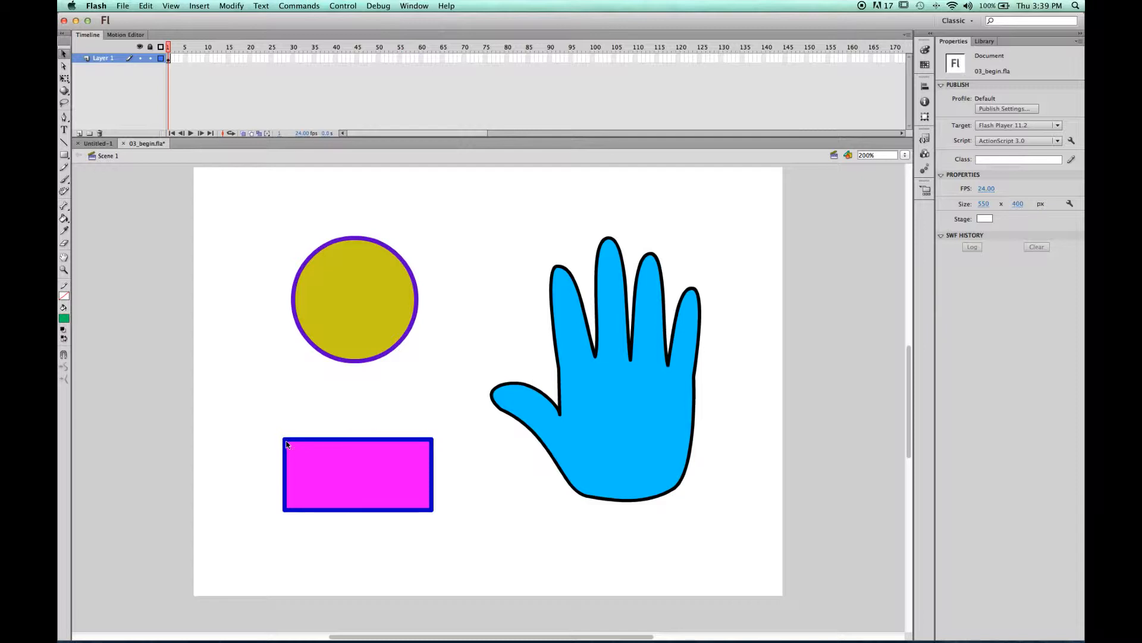
Reshape the magenta rectangle by pulling its corners and bending its edges, and undo all of these changes
drag(288, 441, 319, 419)
mouse_move(430, 444)
mouse_down()
mouse_move(336, 485)
mouse_move(370, 472)
mouse_move(370, 460)
mouse_up()
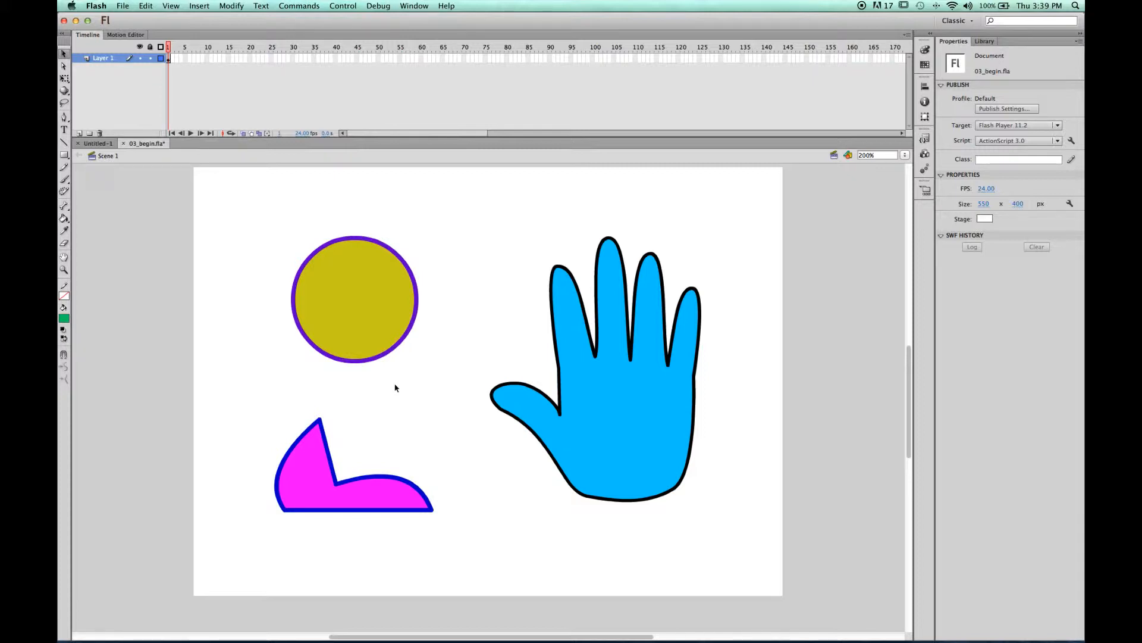
key(super+z)
key(super+z)
key(super+z)
key(super+z)
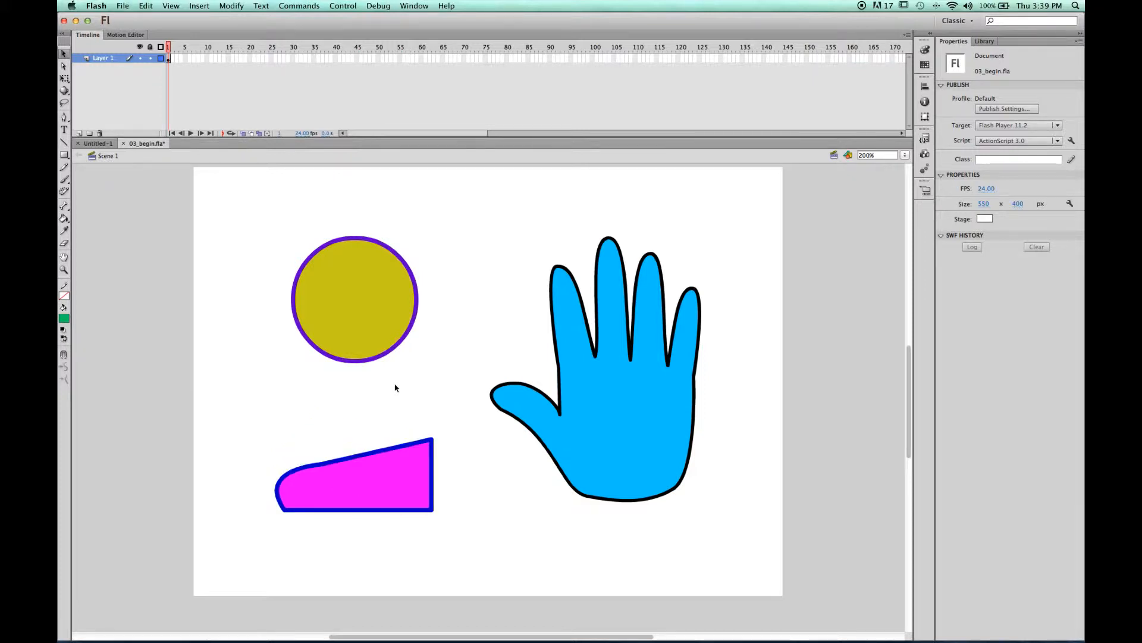
click(395, 387)
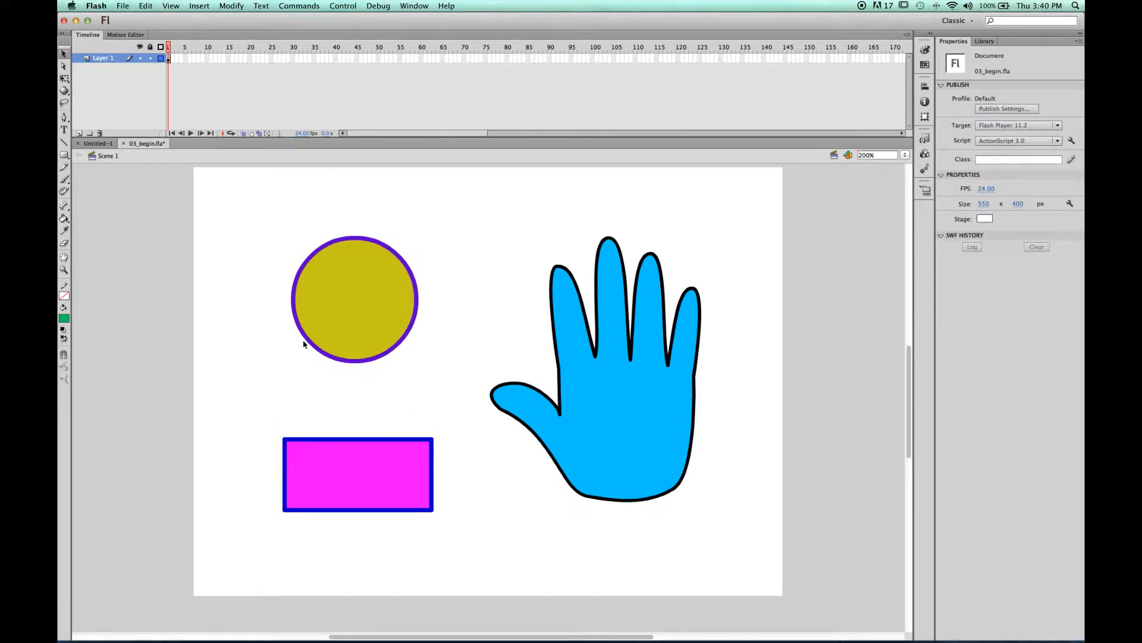
Show the circle's anchor points with the Subselection tool and reshape its upper curve with the top point's direction handles
click(64, 67)
drag(254, 198, 366, 317)
key(super+equal)
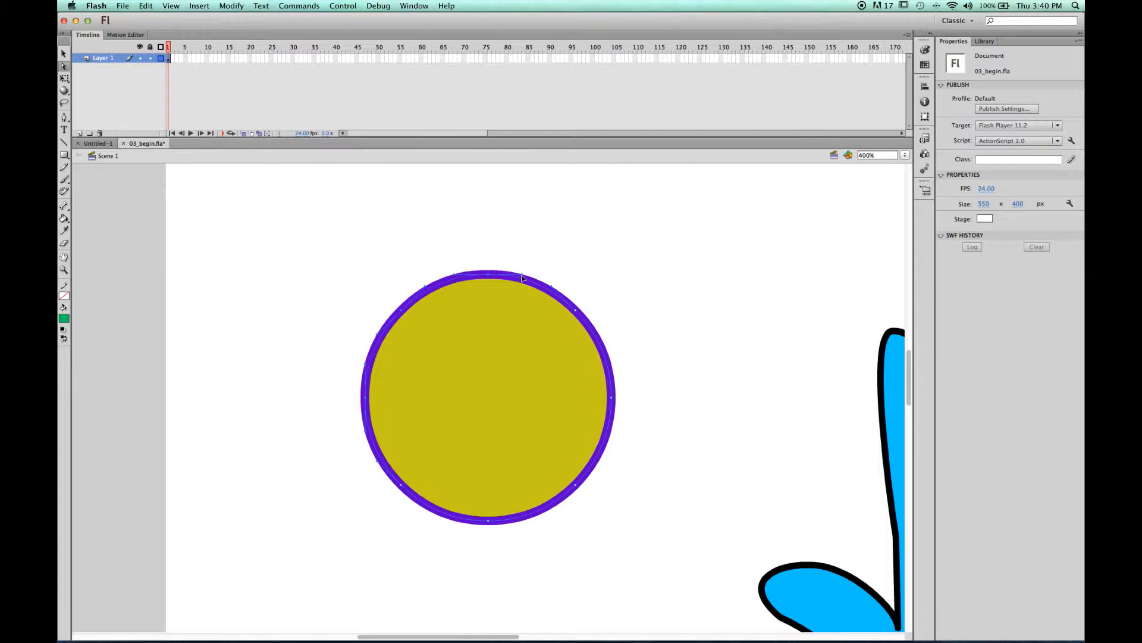
drag(522, 277, 514, 299)
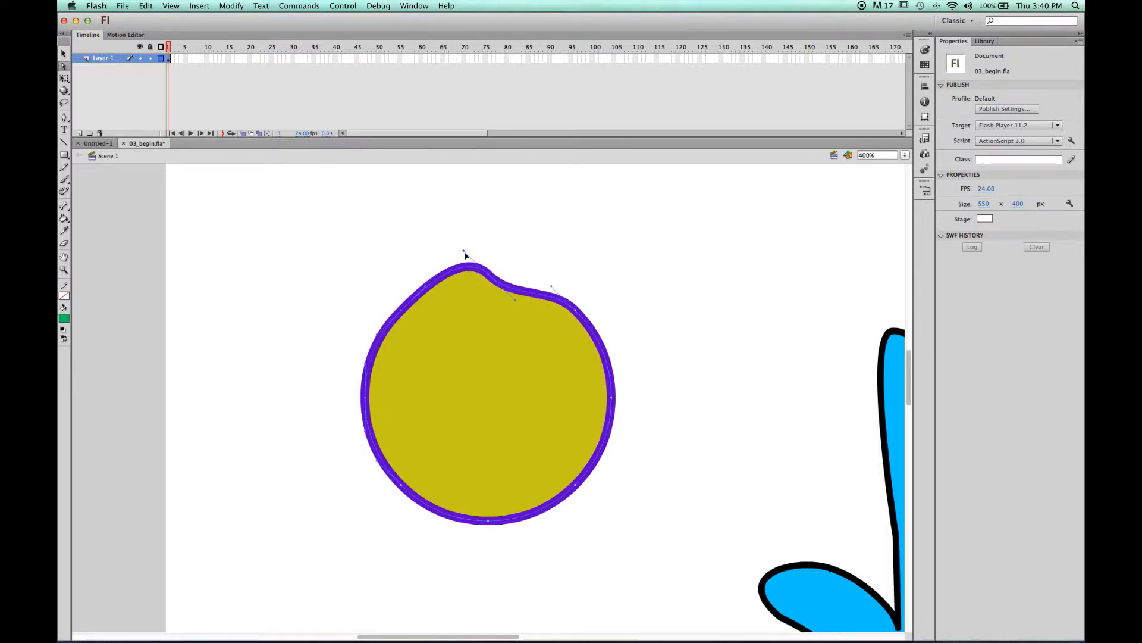
drag(464, 253, 358, 210)
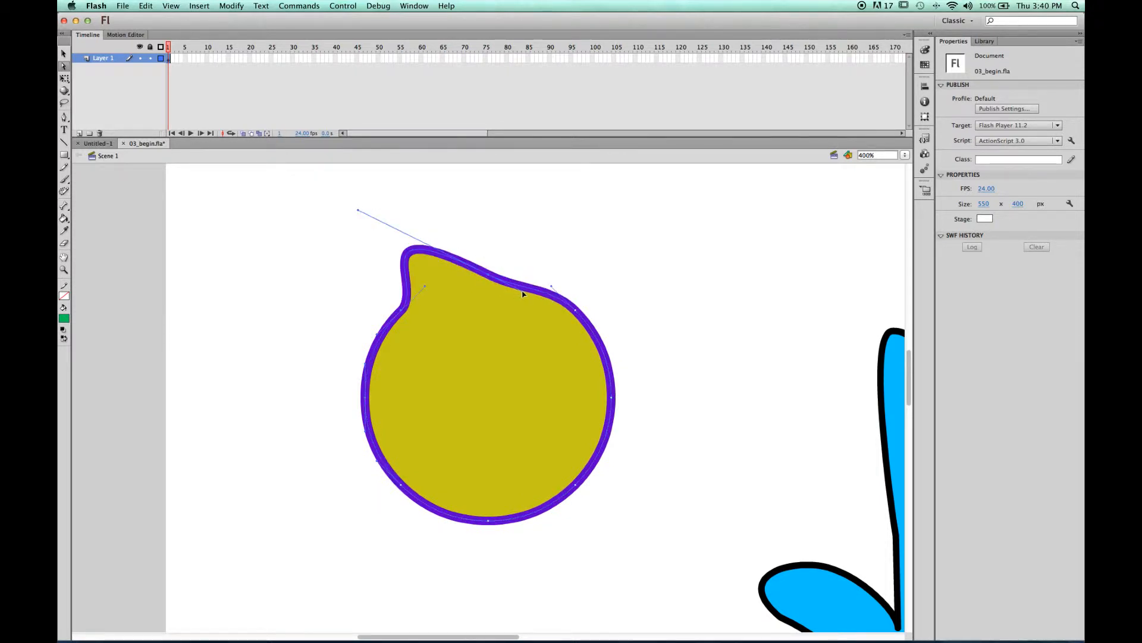
drag(551, 287, 564, 277)
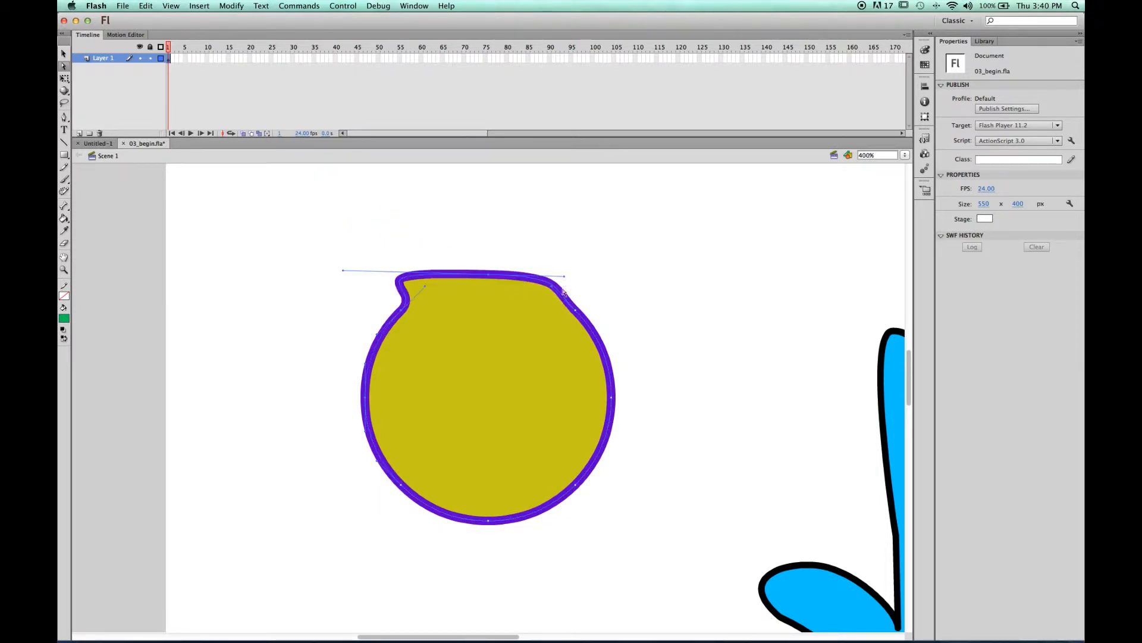
Distort the circle further by moving its upper anchor points up and outward and adjusting the curve handles on its right side
click(424, 289)
drag(423, 289, 412, 302)
drag(489, 275, 528, 220)
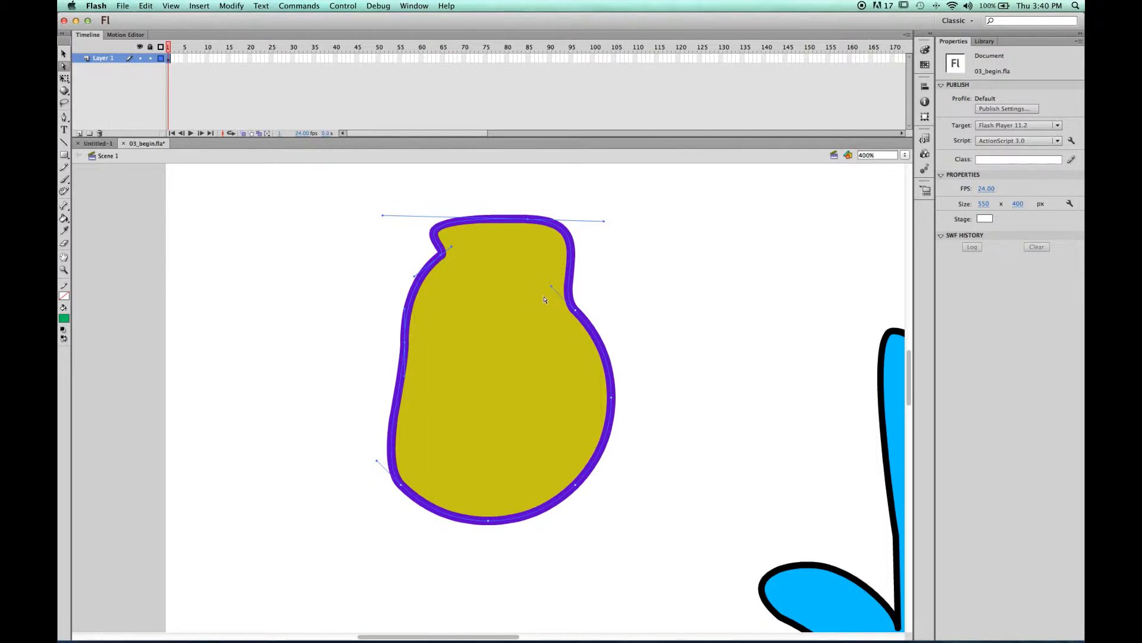
drag(554, 287, 614, 288)
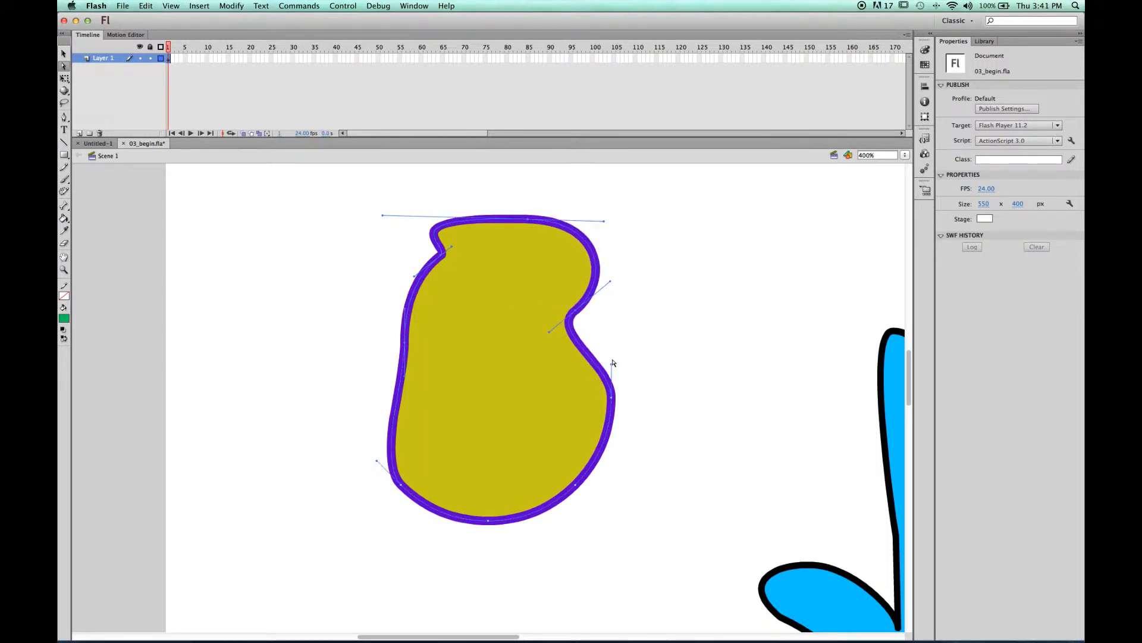
drag(613, 402, 501, 399)
Undo all the anchor point and handle edits on the circle
key(ctrl+z)
key(ctrl+z)
key(ctrl+z)
key(ctrl+z)
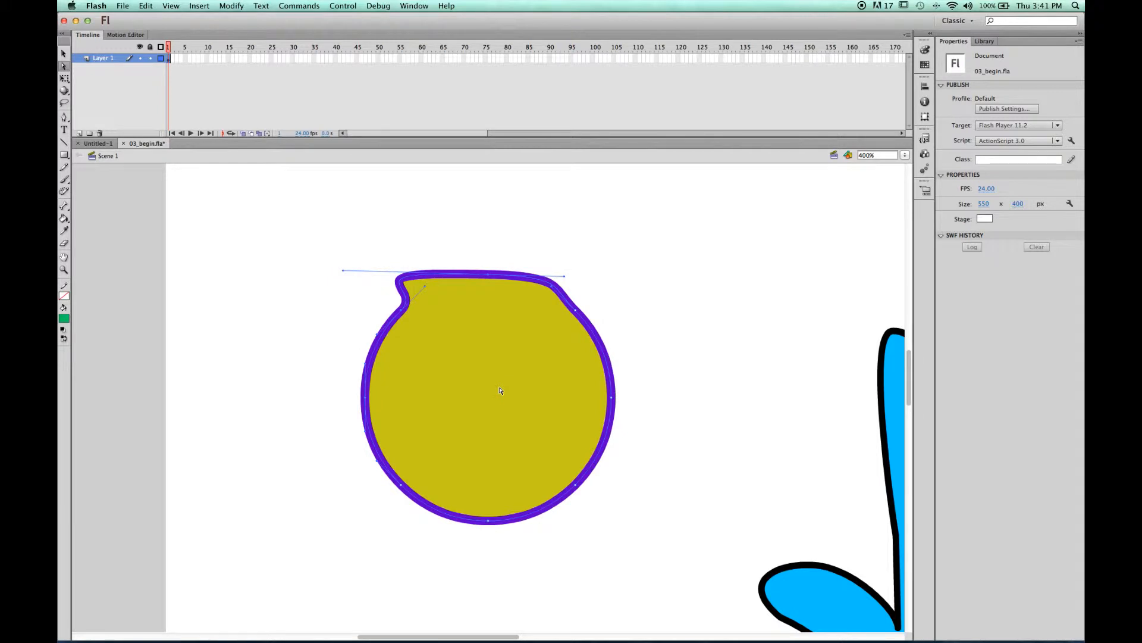
key(super+minus)
scroll(545, 390, right, 3)
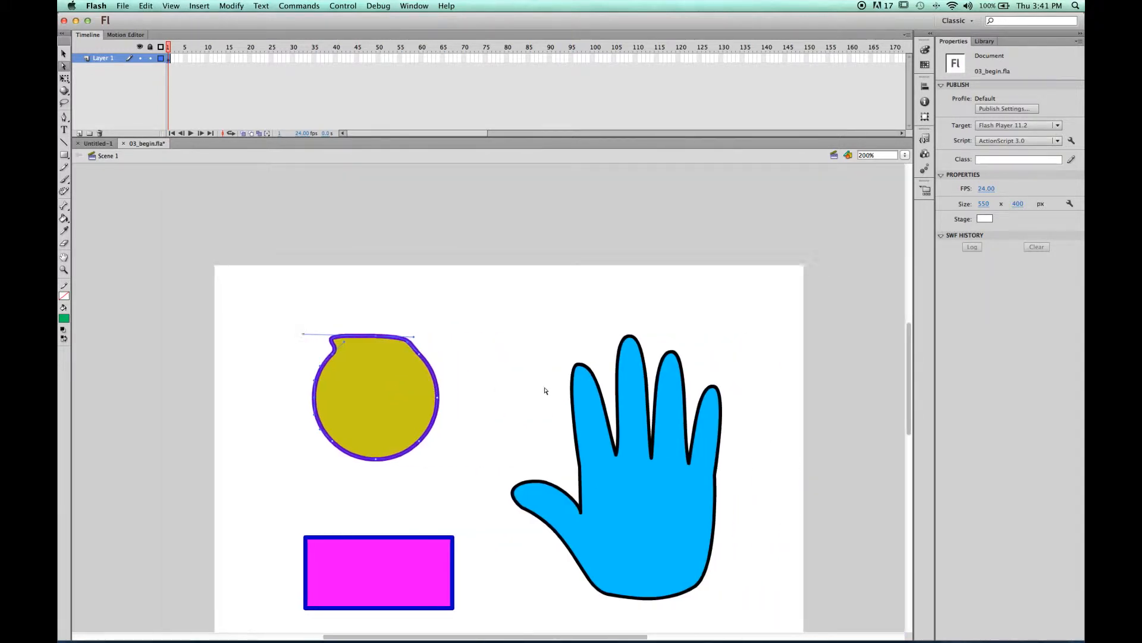
scroll(545, 390, down, 3)
key(super+z)
key(super+z)
key(super+z)
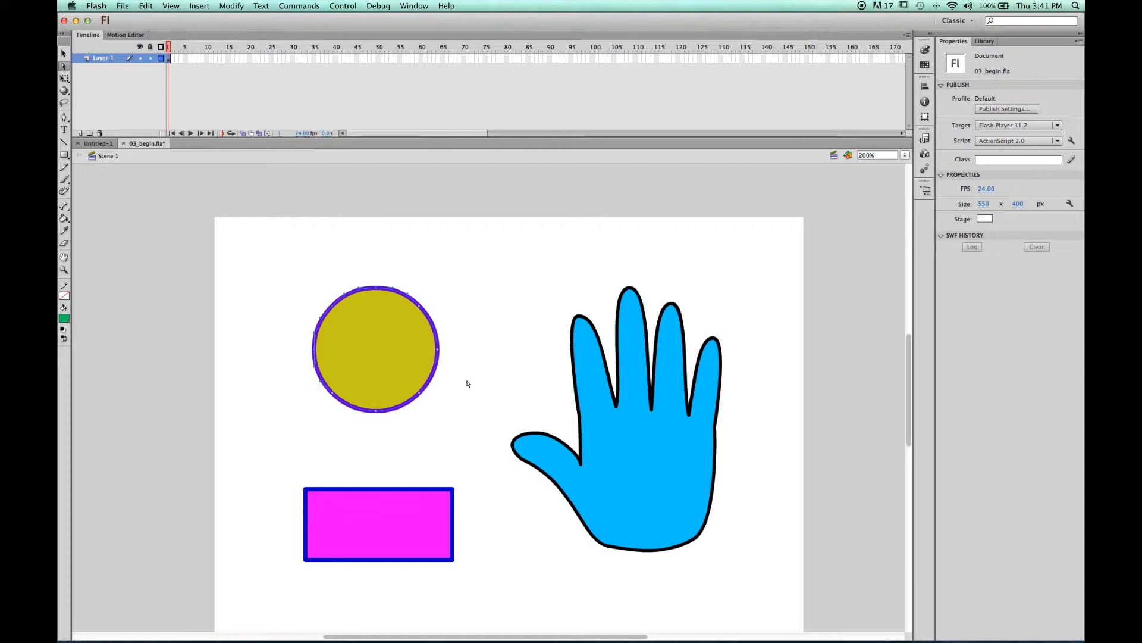
Select all of the circle's anchor points with the Subselection tool and move the whole circle left and slightly up
drag(269, 258, 463, 432)
drag(373, 350, 413, 306)
drag(249, 259, 506, 456)
drag(415, 303, 364, 297)
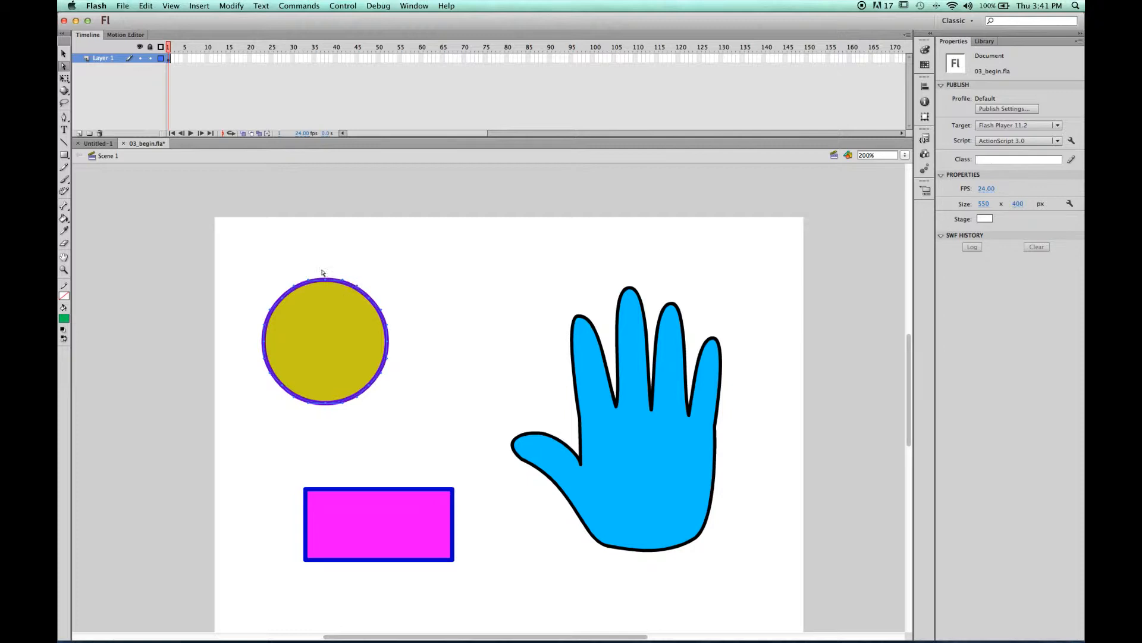
Select the hand's four fingers with the Free Transform tool and shorten them to about 106 px high
click(65, 79)
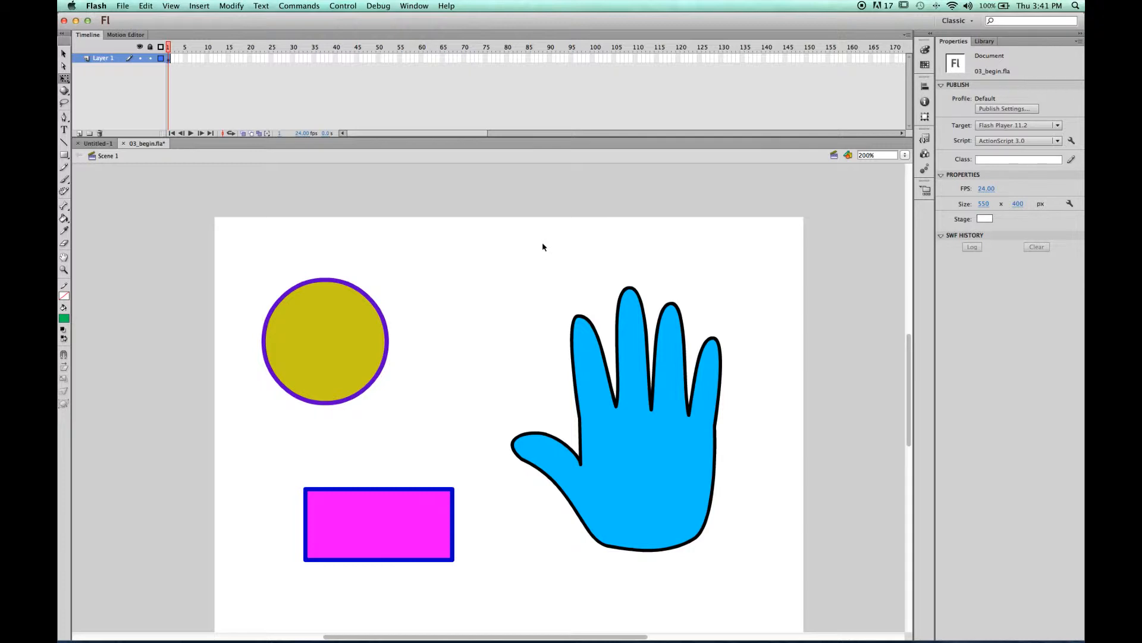
drag(541, 242, 764, 418)
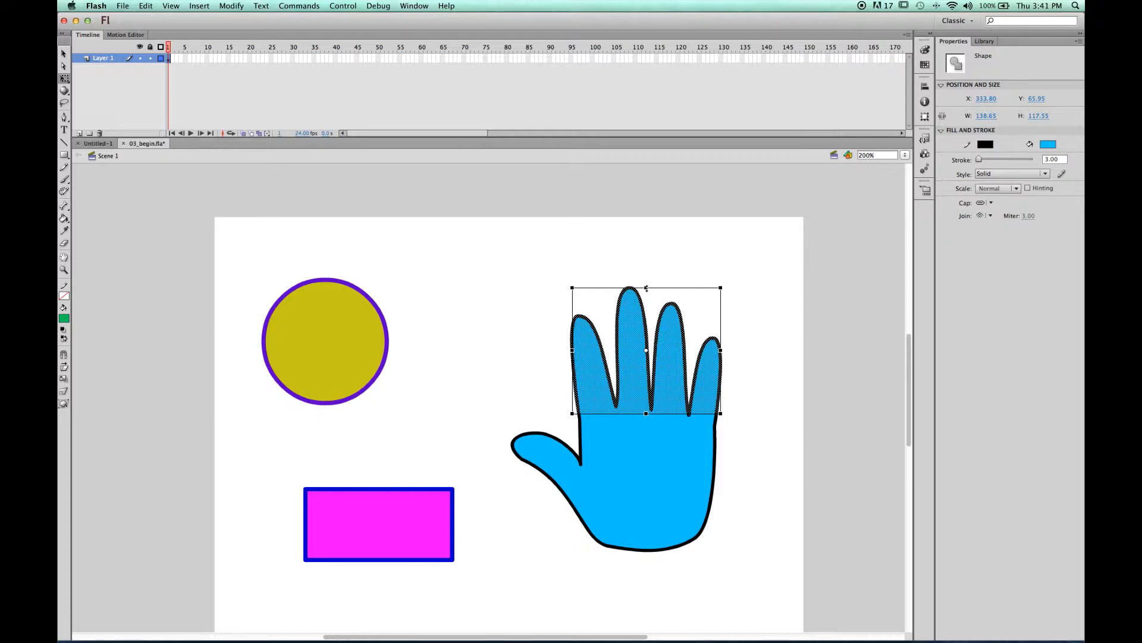
drag(647, 288, 648, 223)
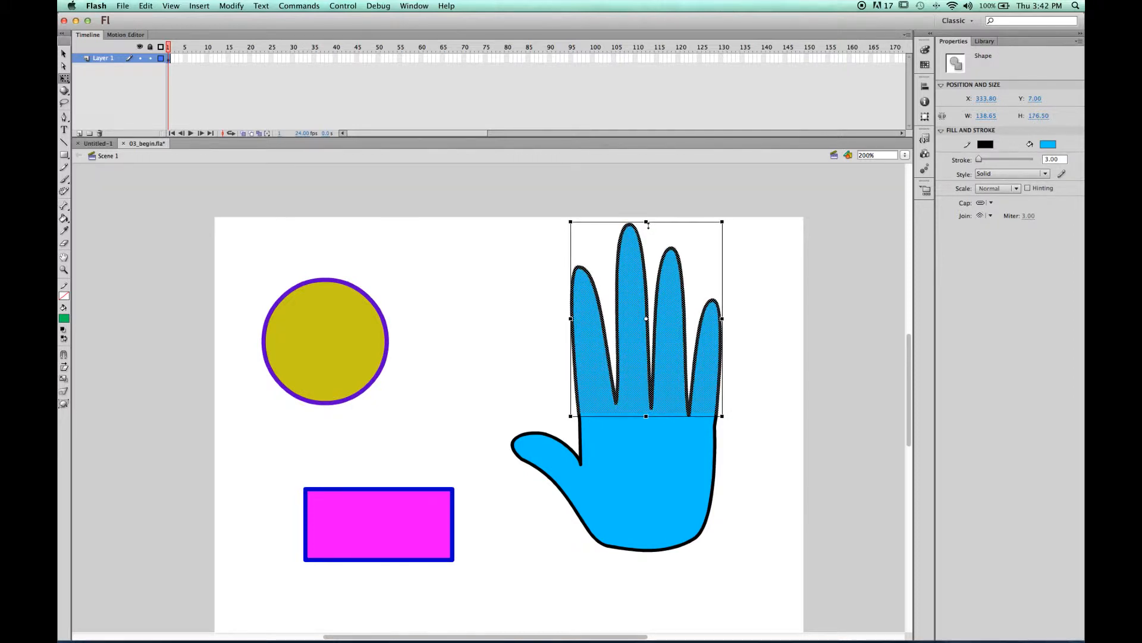
key(super+z)
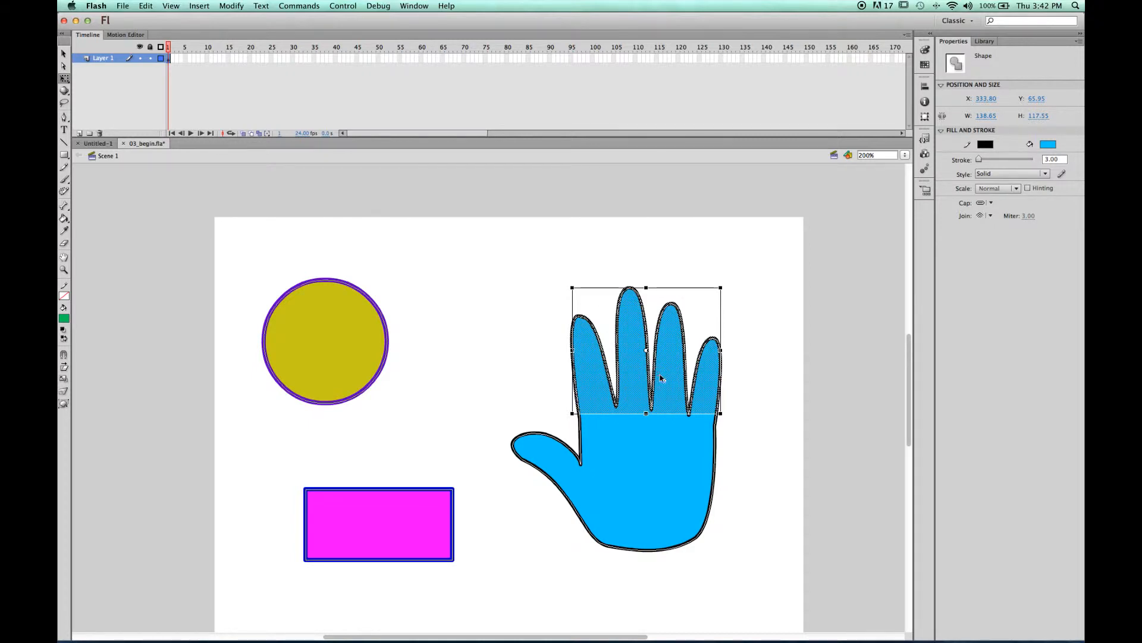
mouse_move(646, 287)
mouse_down()
mouse_move(646, 225)
mouse_move(645, 324)
mouse_move(646, 298)
mouse_up()
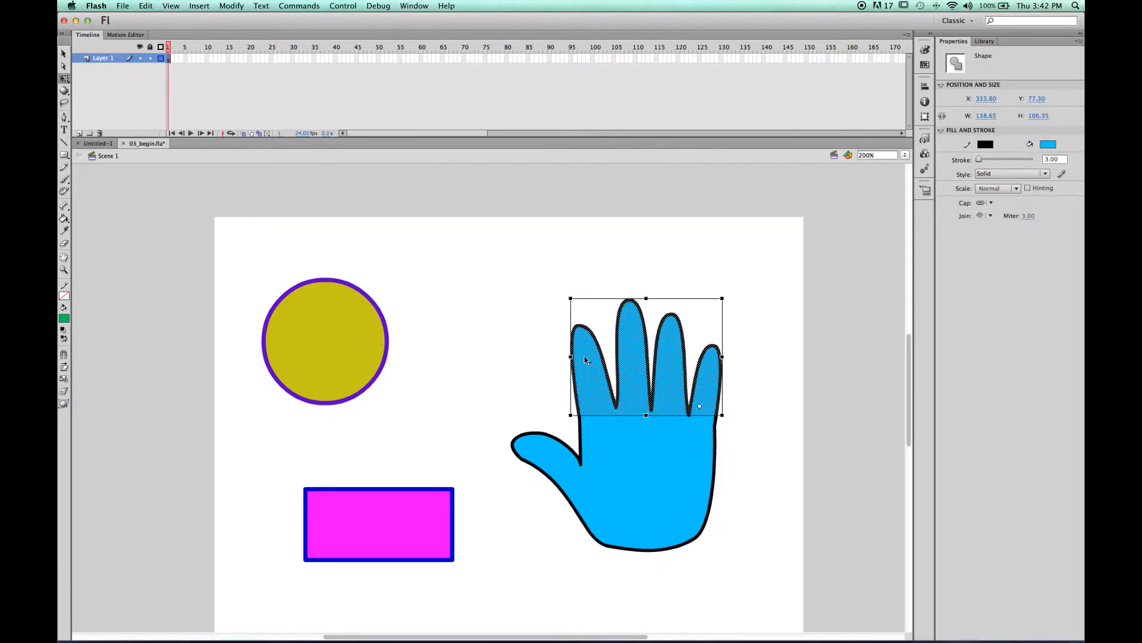
Stretch the selected fingers leftward to about 277 px wide, undo the stretch, and deselect them
drag(571, 357, 420, 357)
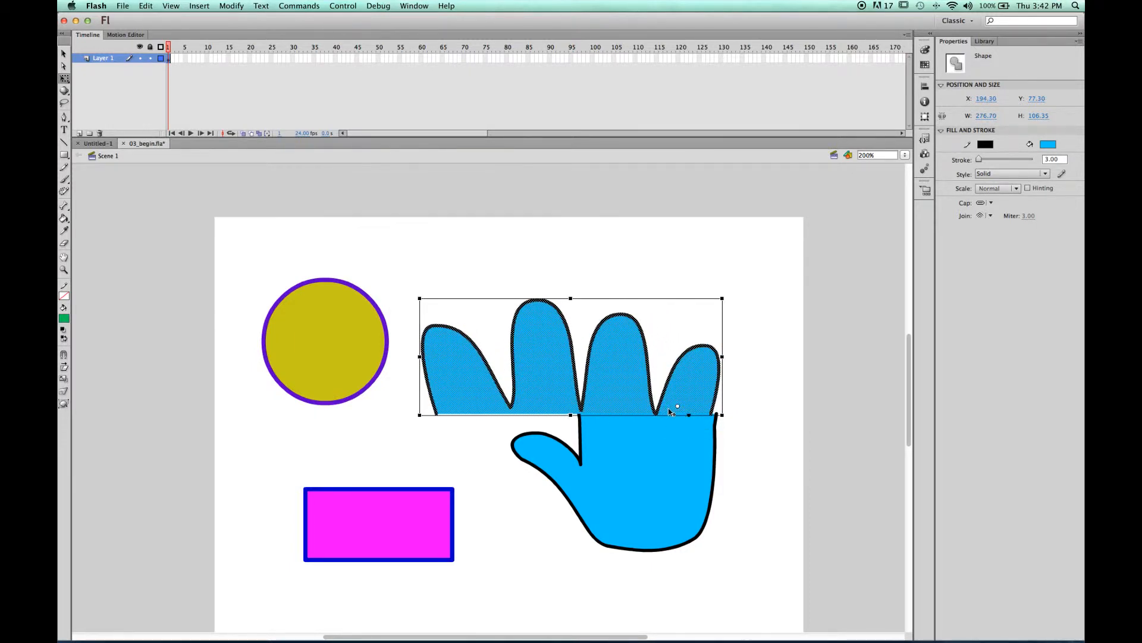
key(super+z)
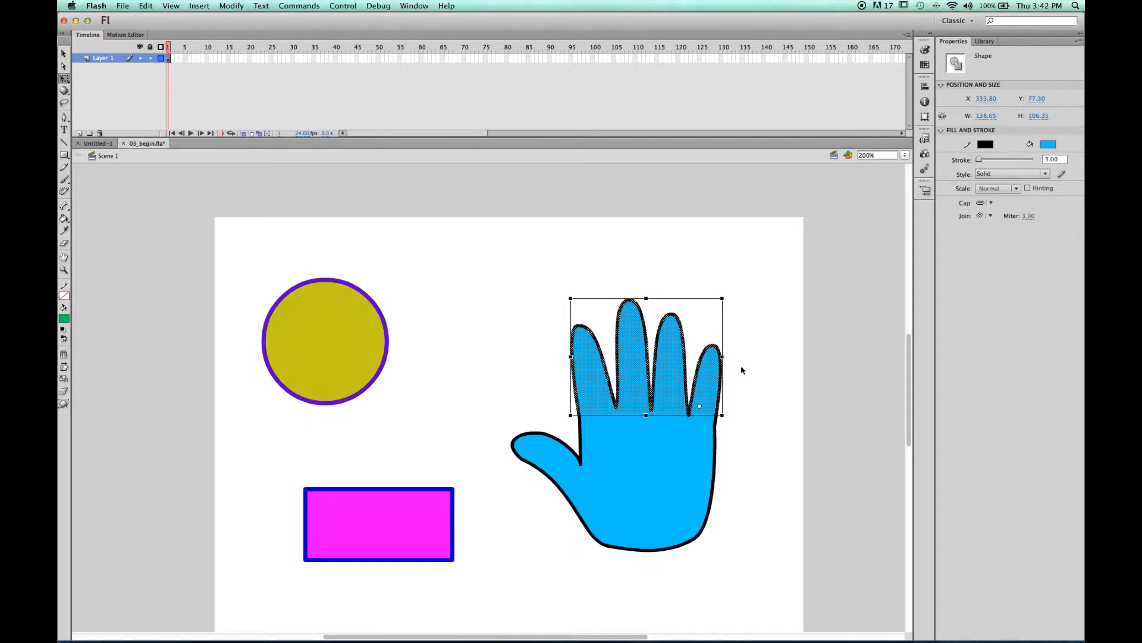
click(754, 355)
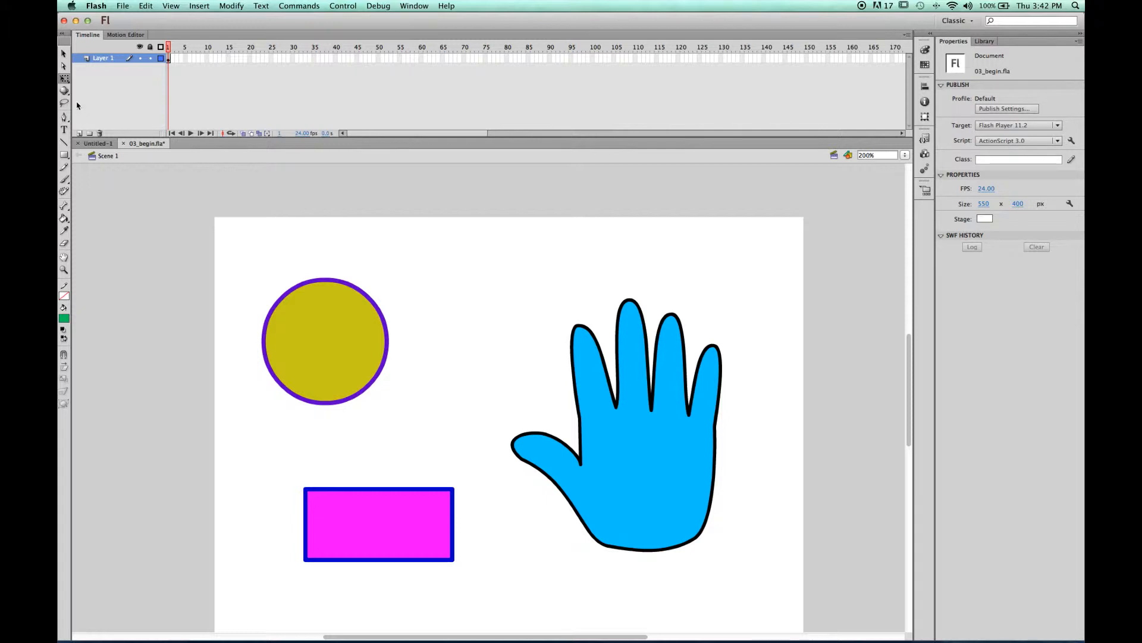
Select the hand's four fingers with Free Transform, move their transformation point near the base of the fingers, and deselect them
drag(554, 255, 740, 423)
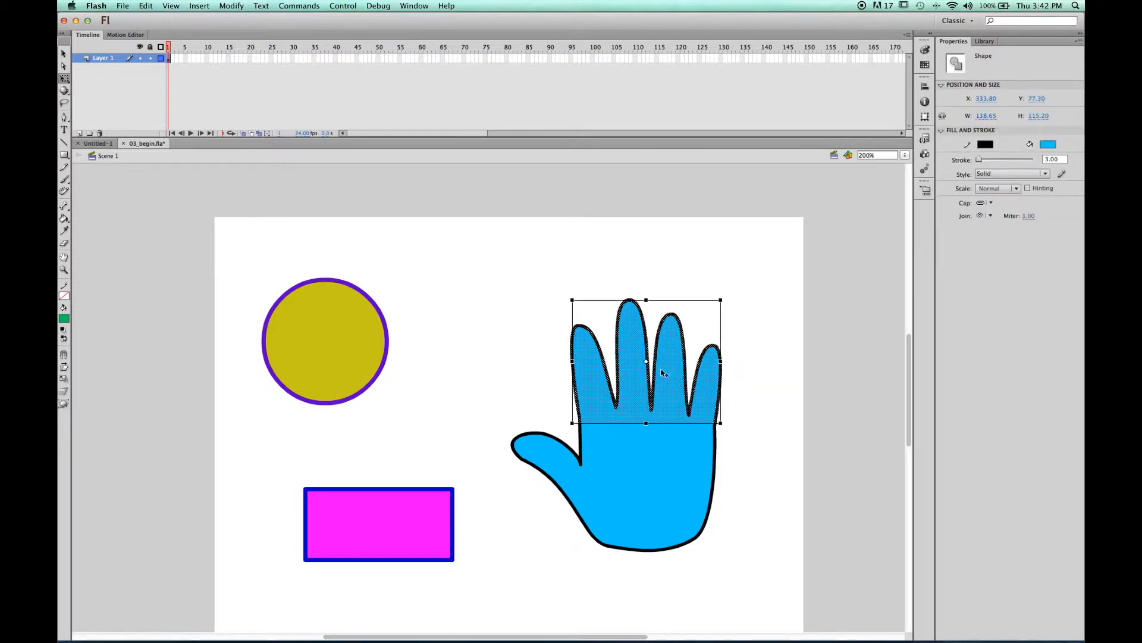
drag(647, 361, 648, 420)
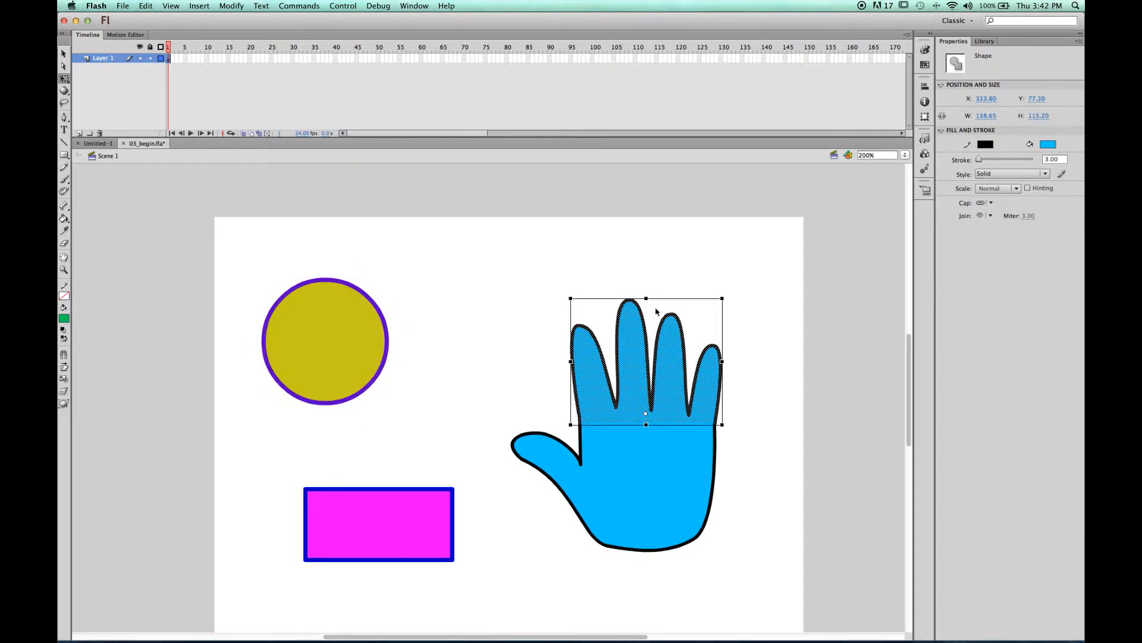
mouse_move(646, 297)
mouse_down()
mouse_move(649, 181)
mouse_move(638, 229)
mouse_move(646, 581)
mouse_move(655, 216)
mouse_move(655, 312)
mouse_move(654, 299)
mouse_up()
mouse_move(722, 426)
mouse_down()
mouse_move(646, 363)
mouse_move(735, 424)
mouse_up()
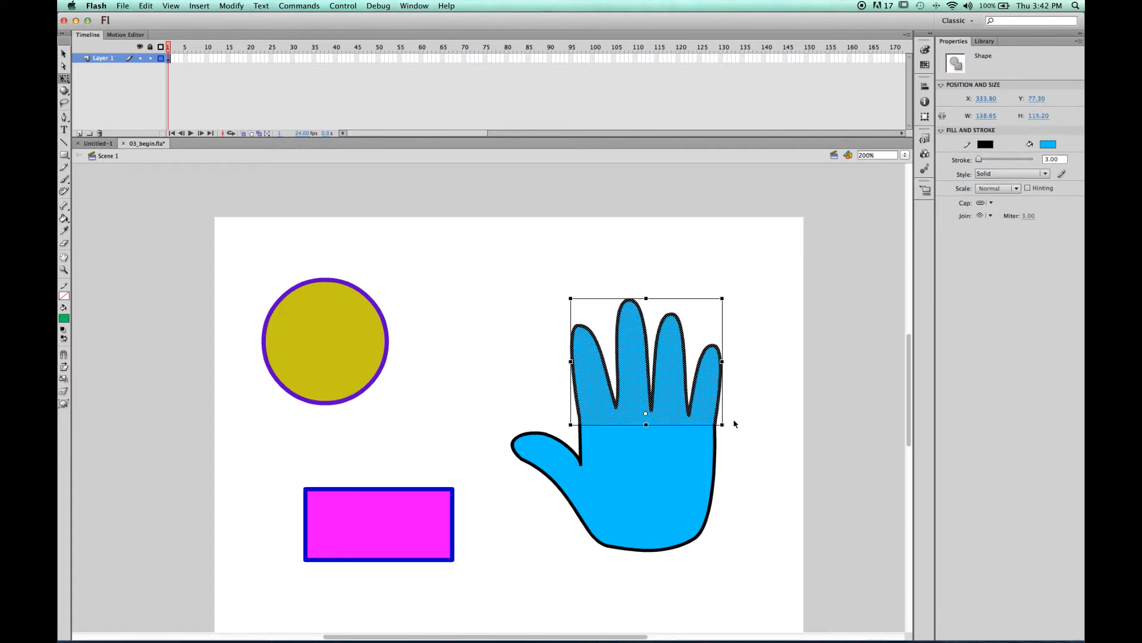
click(688, 249)
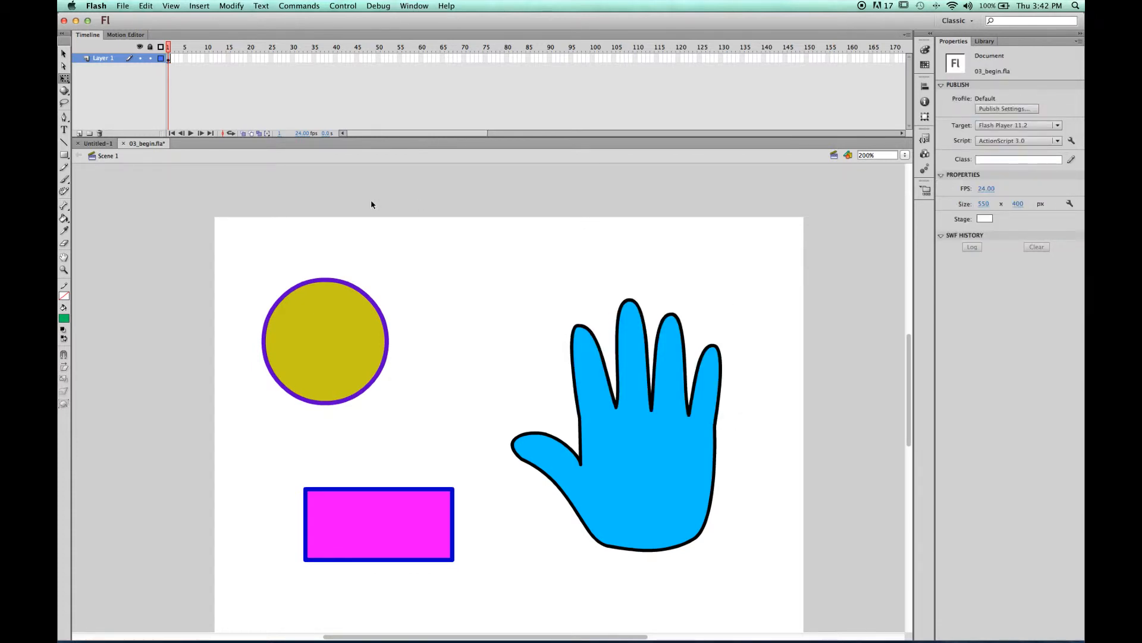
Select the thumb's tip with Free Transform, try moving it up and left away from the hand, undo the move, and deselect it
click(64, 78)
scroll(462, 316, up, 1)
mouse_move(506, 434)
mouse_down()
mouse_move(550, 505)
mouse_move(497, 437)
mouse_up()
click(506, 391)
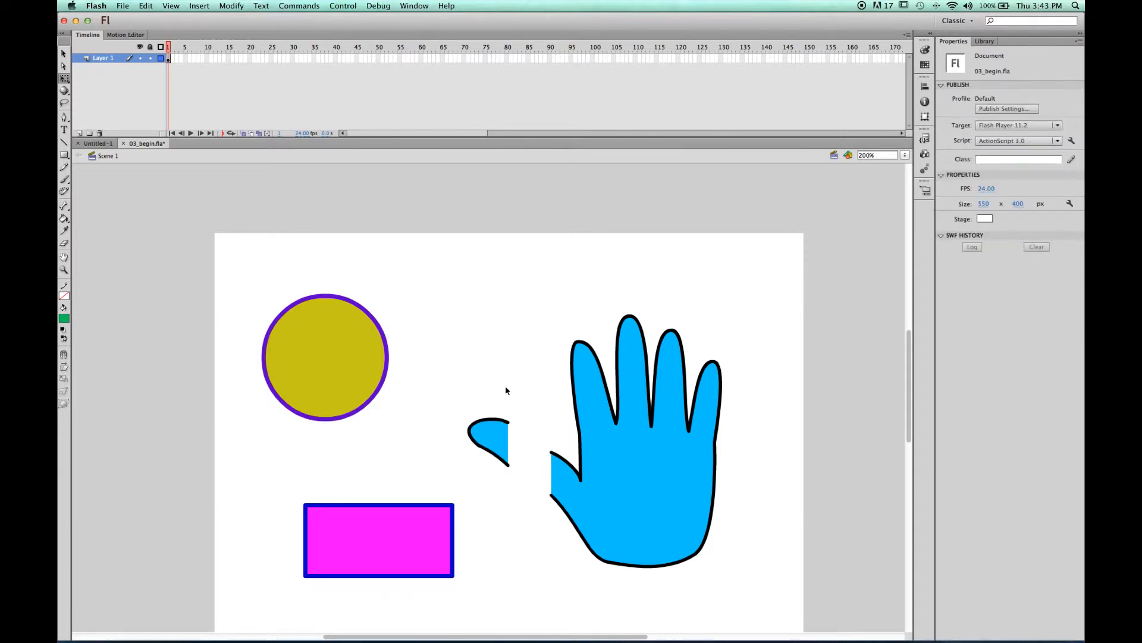
key(super+z)
key(super+z)
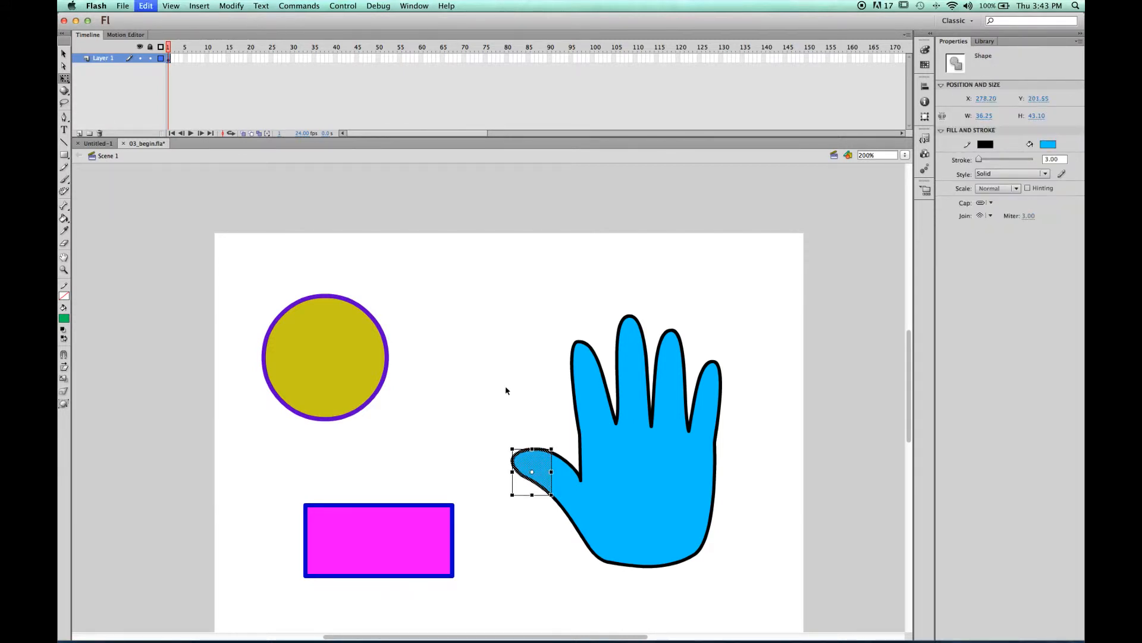
click(525, 437)
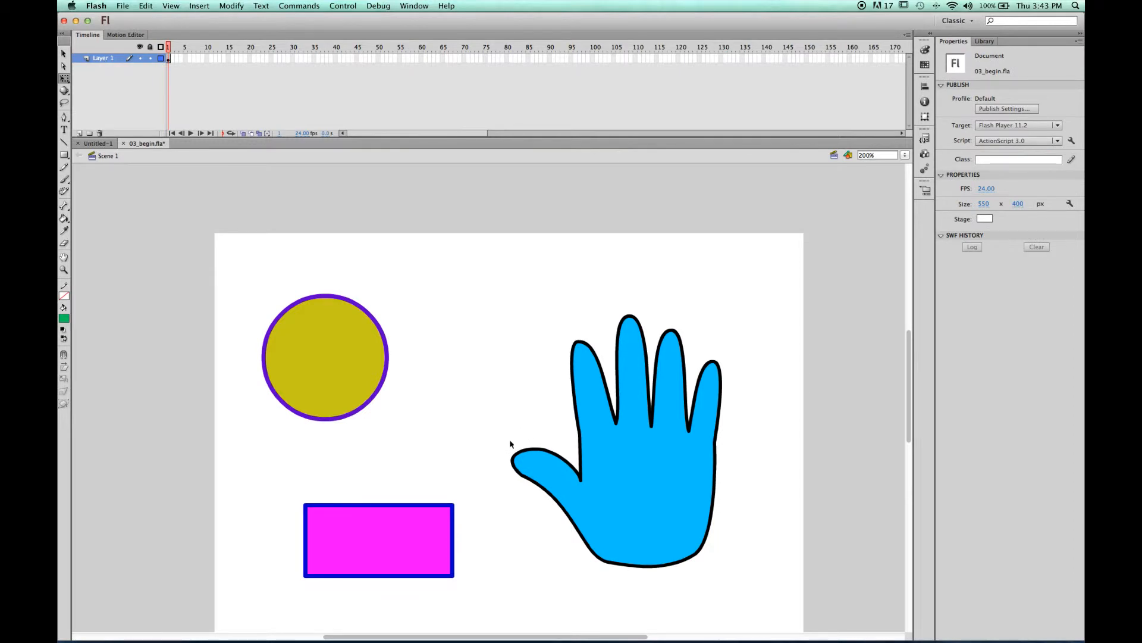
Select the hand's thumb with Free Transform, try shifting its transformation point slightly toward the palm, undo the change, and deselect it
drag(504, 432, 575, 529)
scroll(560, 474, left, 2)
mouse_move(562, 476)
mouse_down()
mouse_move(537, 456)
mouse_move(573, 475)
mouse_up()
key(super+z)
click(538, 393)
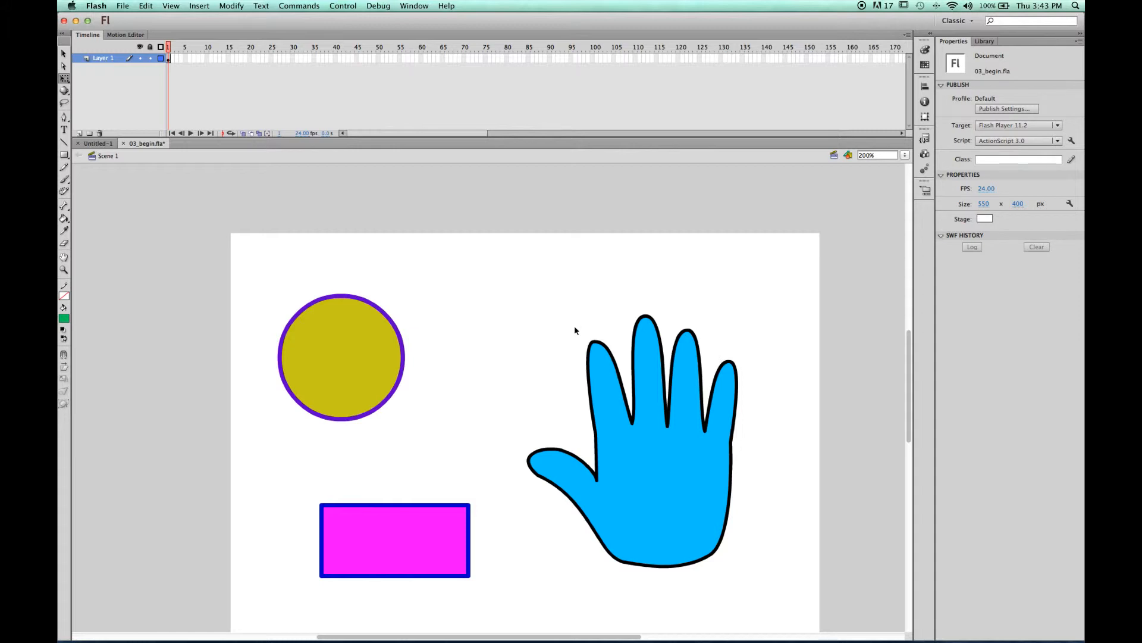
Select the whole hand with Free Transform, move its transformation point into the palm, and rotate the hand counterclockwise about it
drag(525, 295, 789, 582)
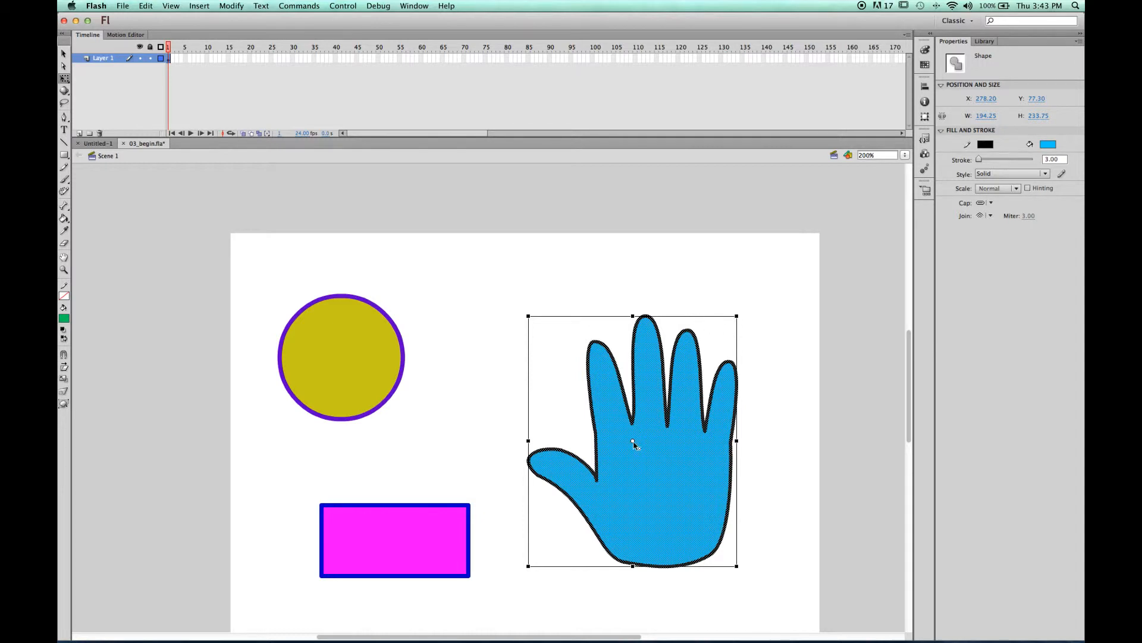
drag(634, 445, 557, 357)
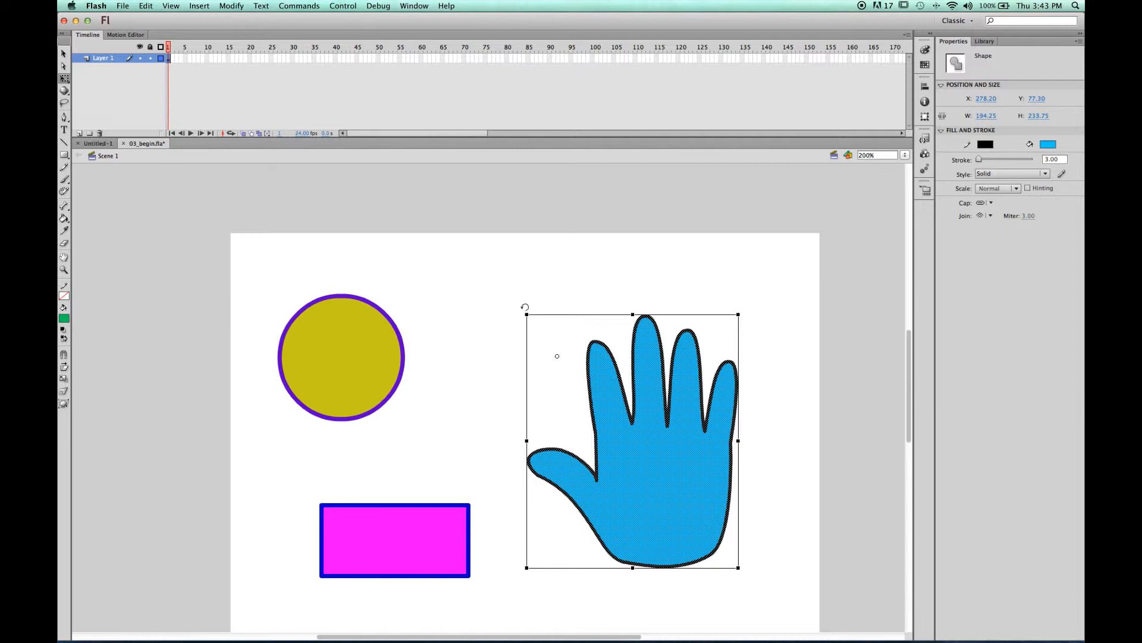
drag(522, 310, 685, 492)
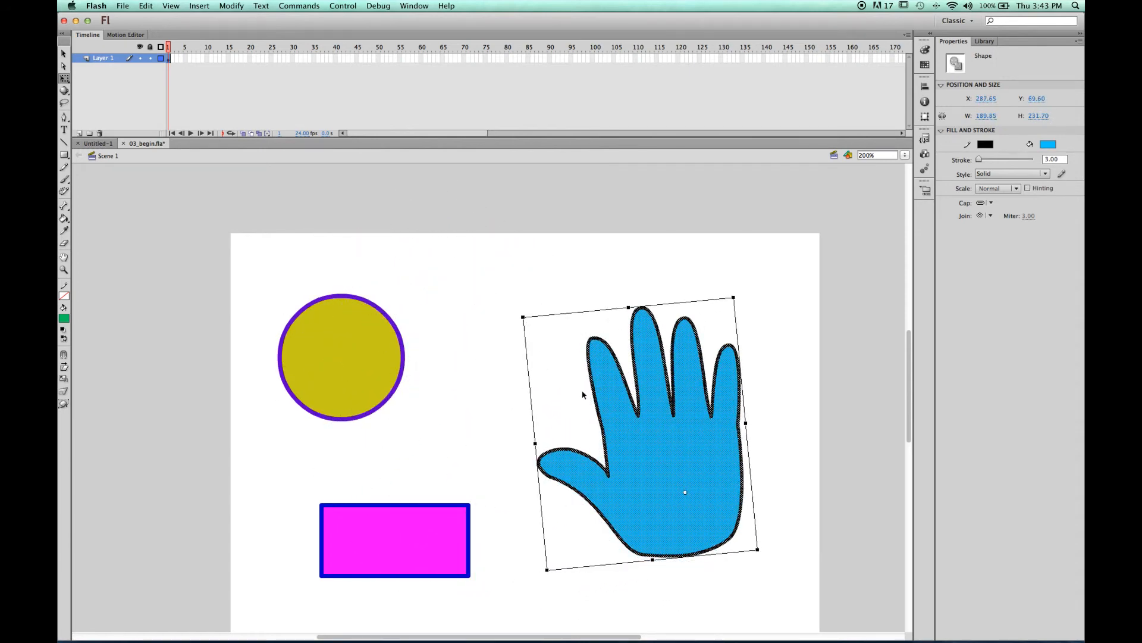
drag(521, 315, 514, 361)
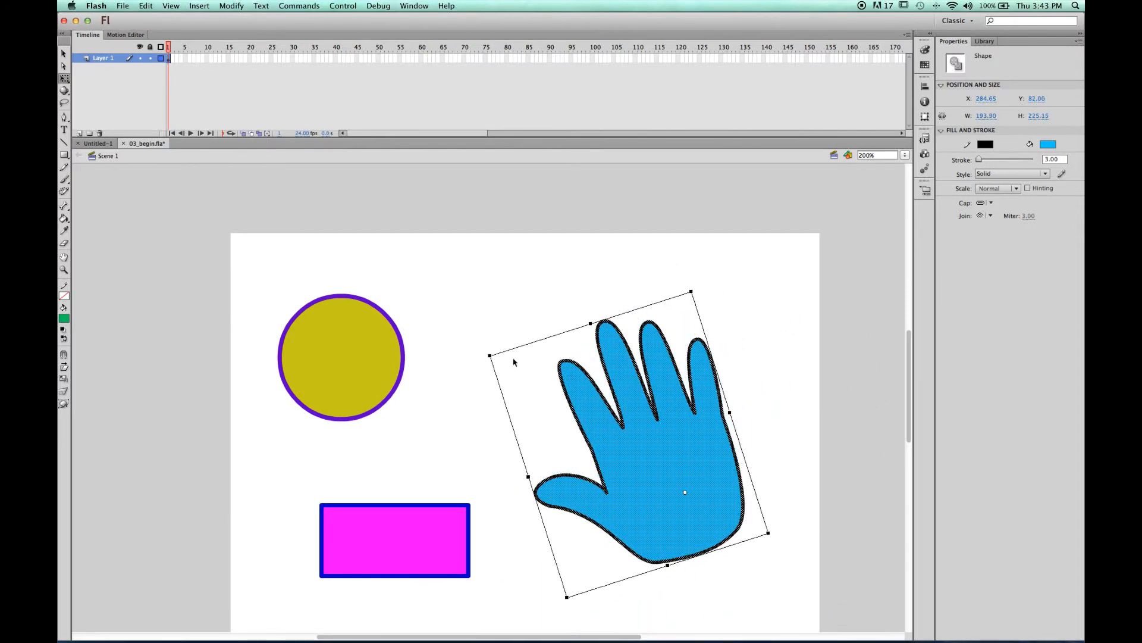
click(485, 324)
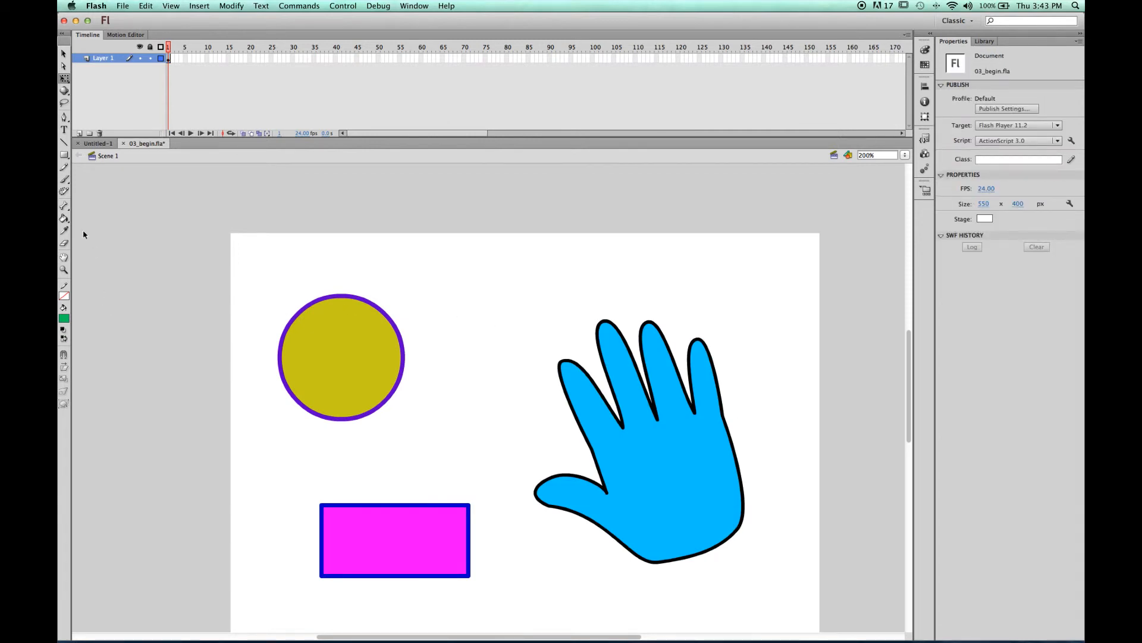
Select and release the rotated hand's fingers, and undo back to the upright hand with its centred transformation point
drag(530, 281, 747, 447)
click(777, 317)
key(super+z)
key(super+z)
key(super+z)
key(super+z)
key(super+z)
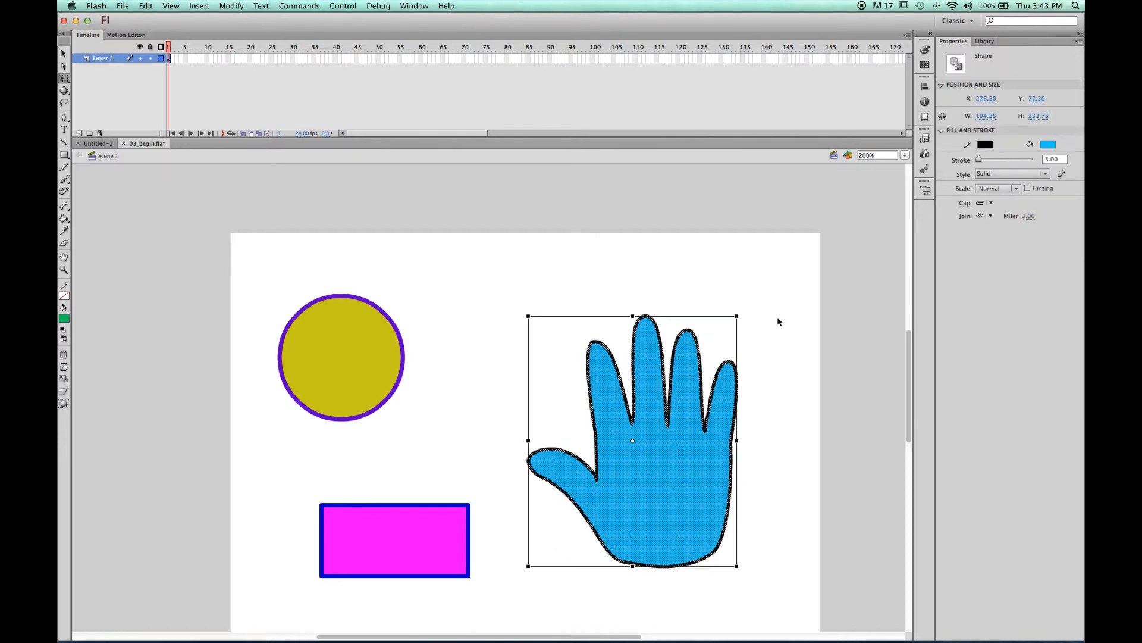
Select the hand's four fingers with Free Transform and decline saving the document and enabling auto-save
click(640, 286)
drag(561, 285, 771, 451)
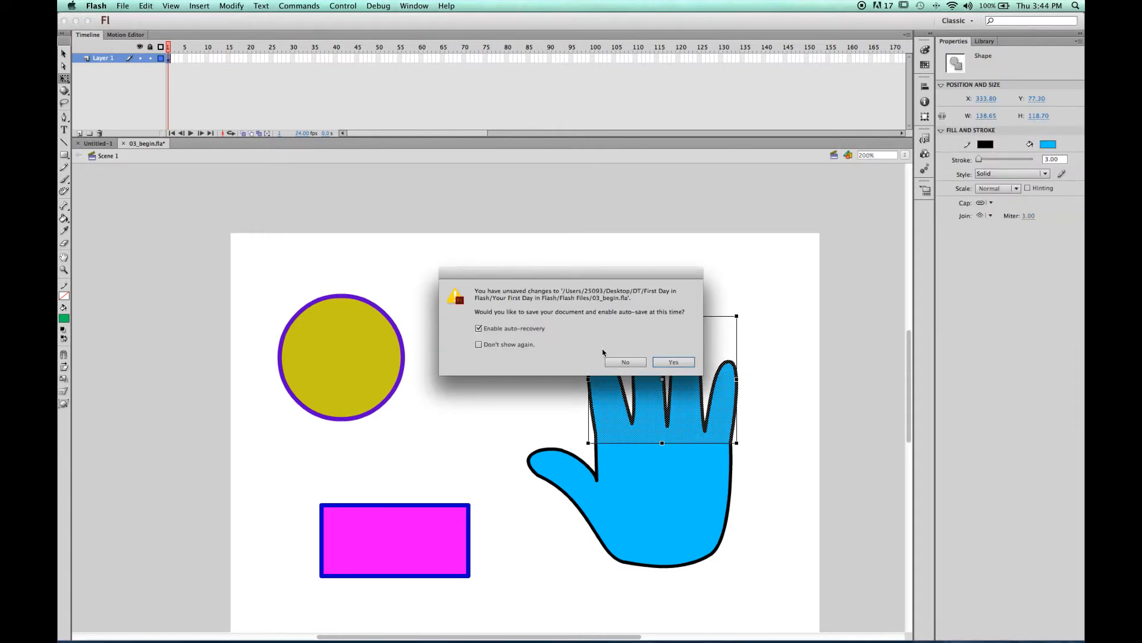
click(617, 364)
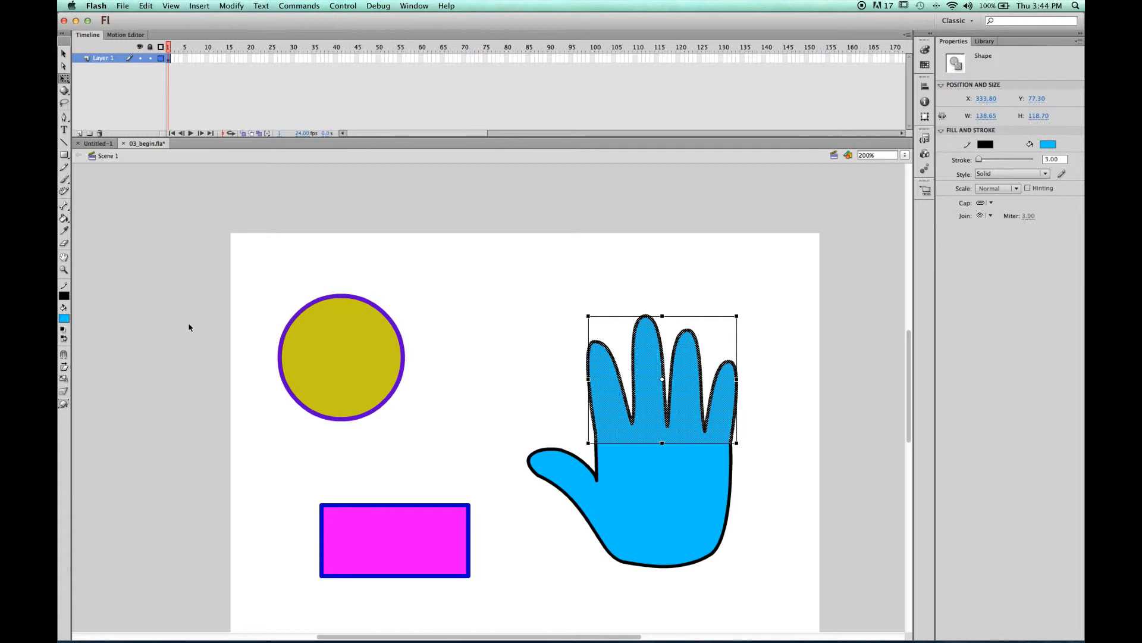
Skew the selected fingers slightly to the right with the Rotate and Skew option, and undo the skew
click(65, 368)
mouse_move(663, 317)
mouse_down()
mouse_move(717, 314)
mouse_move(540, 315)
mouse_move(744, 314)
mouse_move(582, 314)
mouse_move(679, 322)
mouse_up()
key(super+z)
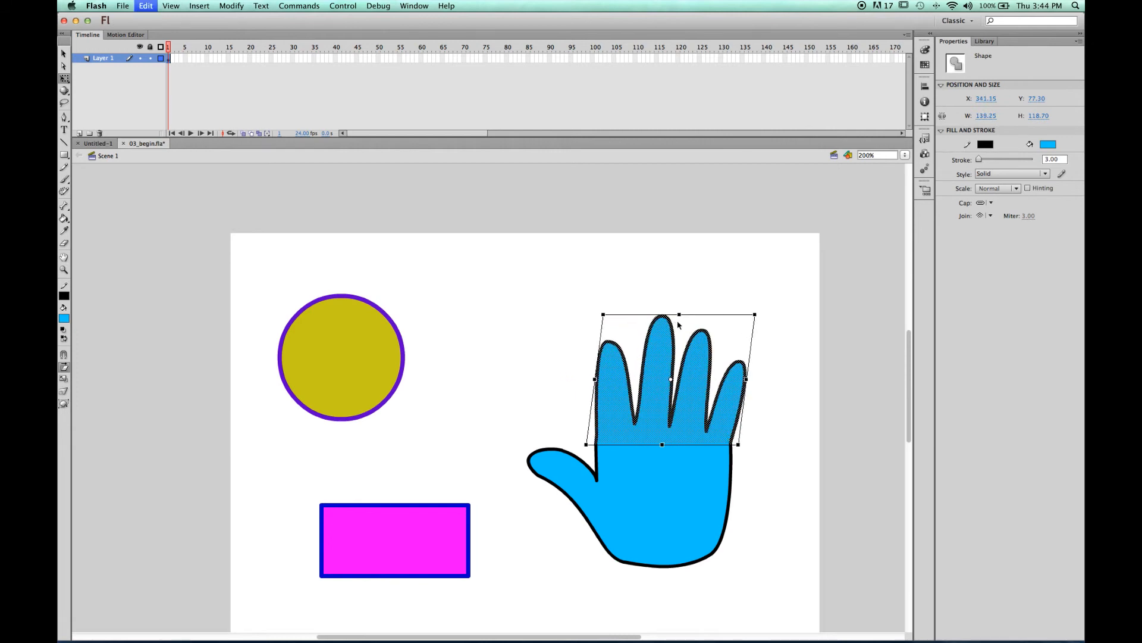
Try resizing the selected fingers from their upper-left corner with the Scale option, and undo the resize
click(64, 379)
drag(584, 313, 533, 315)
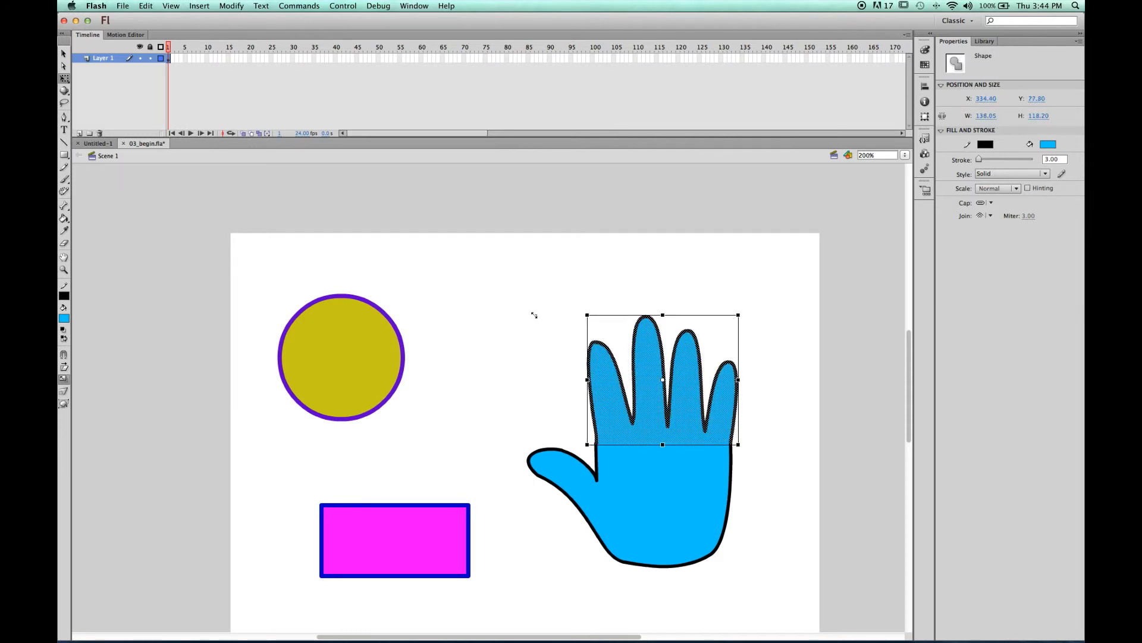
key(super+z)
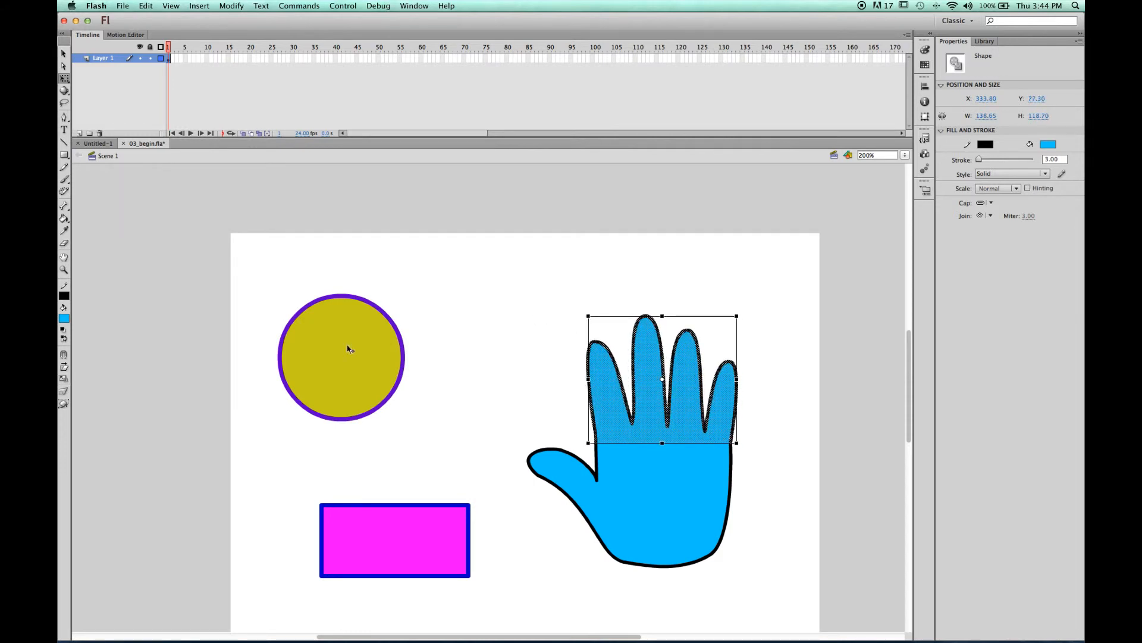
Fold the selected fingers down and to the left with the Distort option, and undo the distortion
click(63, 391)
drag(663, 318, 552, 410)
drag(557, 407, 555, 407)
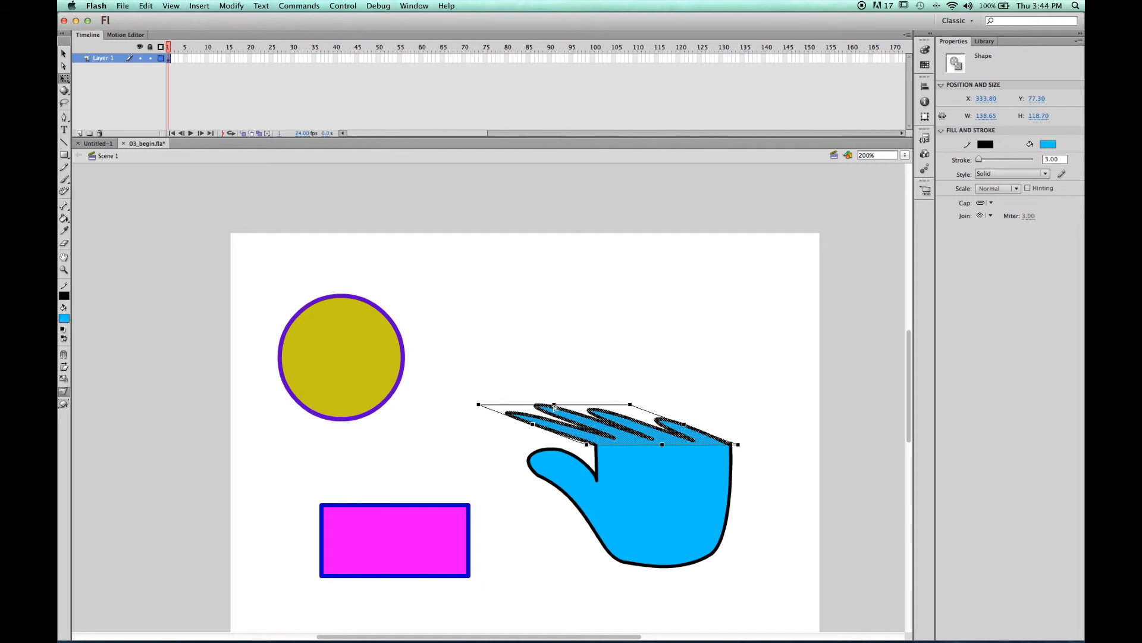
key(super+z)
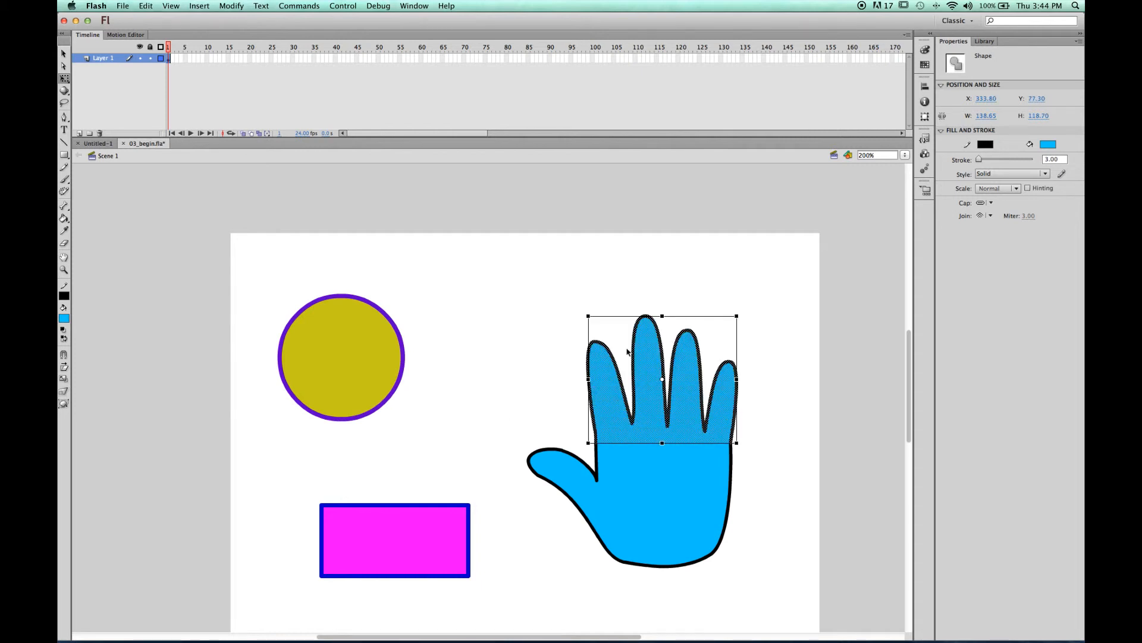
Use the Envelope option to pull the index fingertip down, trying and undoing further bends along the fingers' upper edge
click(59, 401)
drag(613, 319, 626, 384)
drag(688, 314, 735, 325)
drag(664, 316, 652, 305)
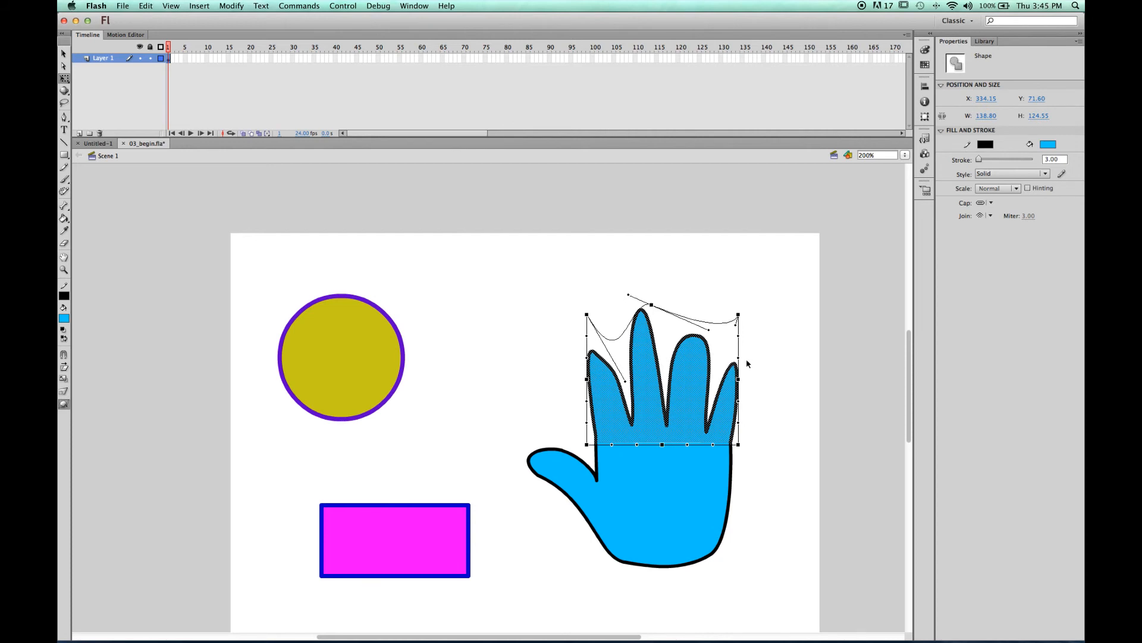
key(super+z)
key(super+z)
key(super+z)
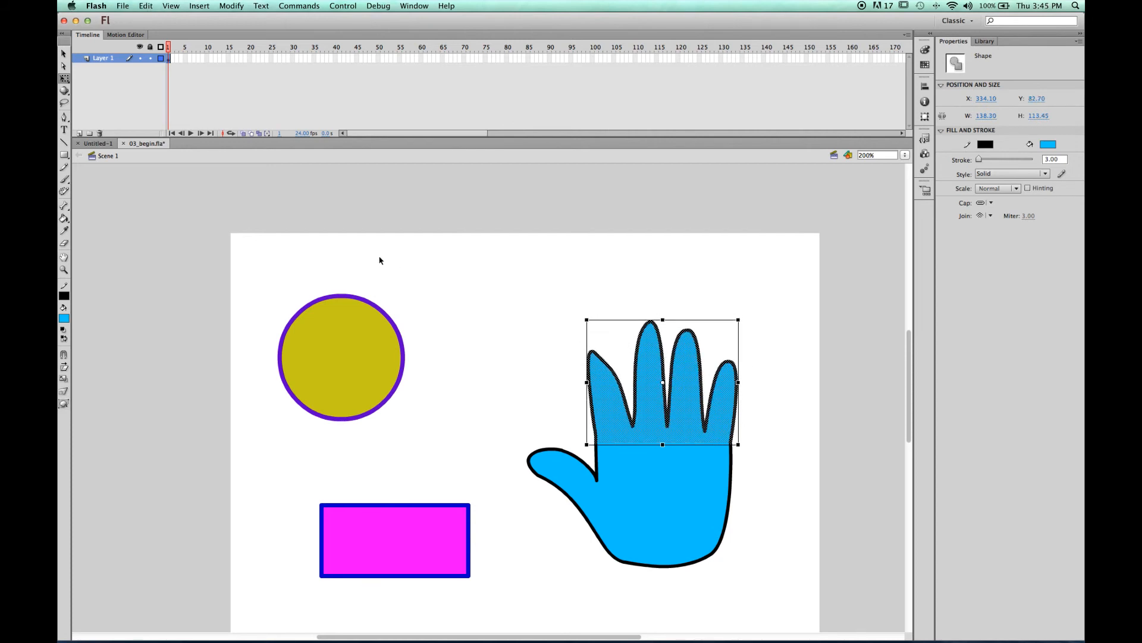
Deselect the hand's fingers and activate the Selection tool
click(63, 65)
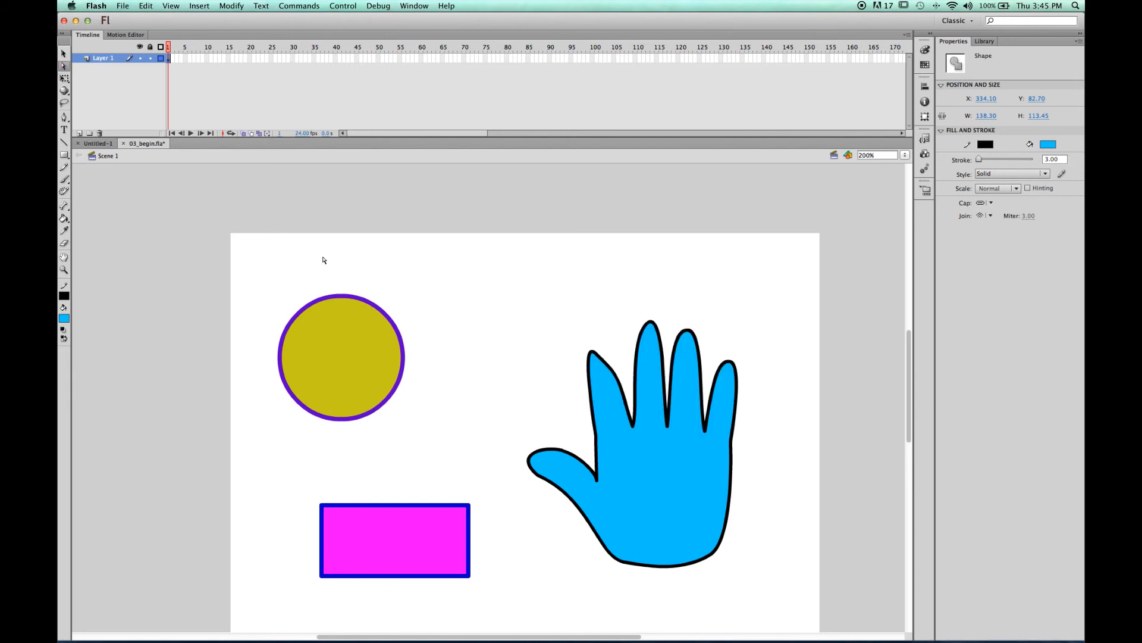
click(263, 221)
click(64, 53)
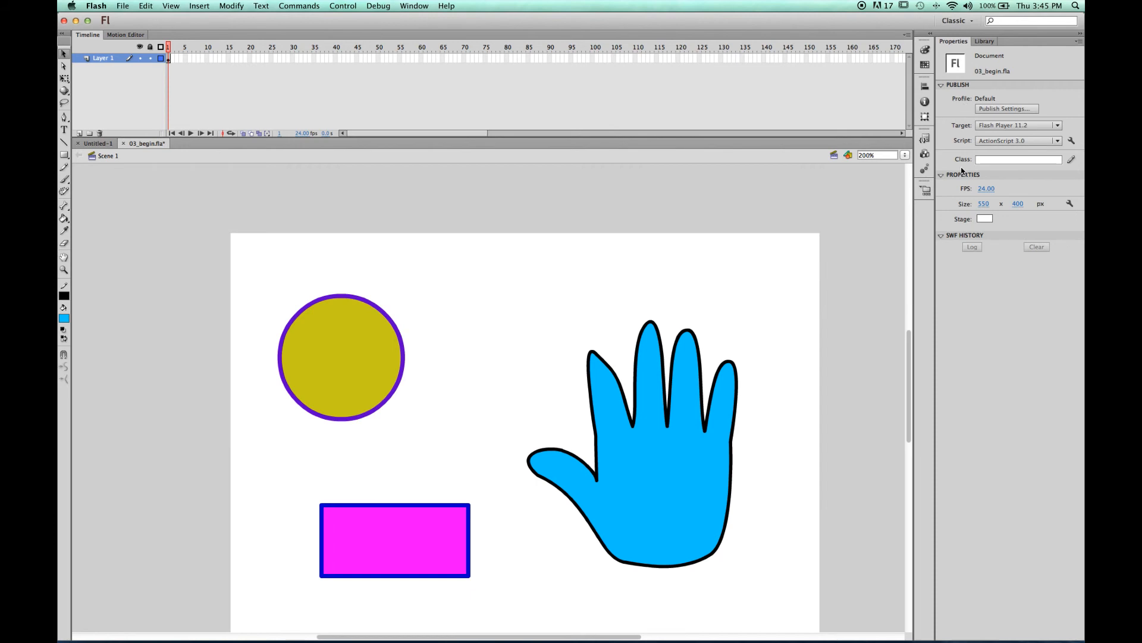